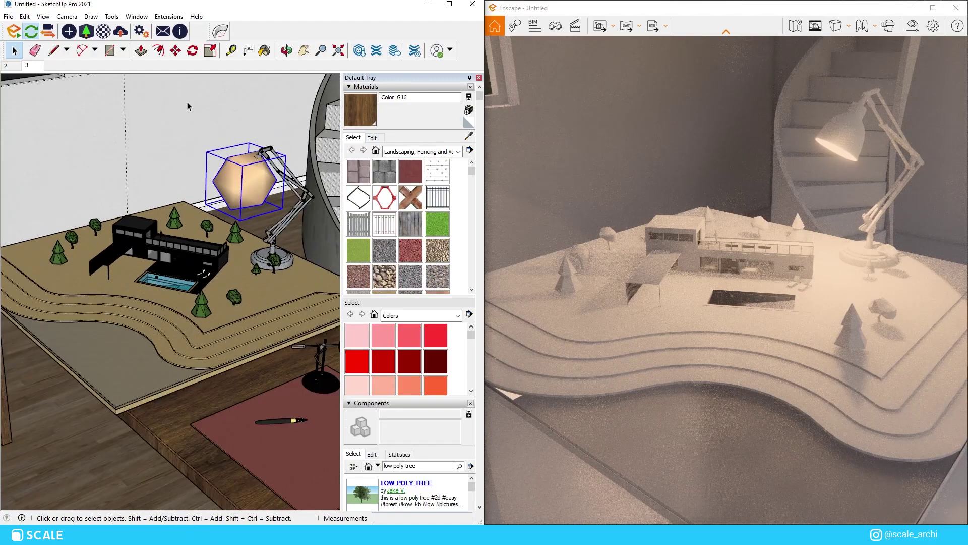
Lower the luminous intensity of the desk lamp's sphere light to 56 cd and close its settings.
click(70, 31)
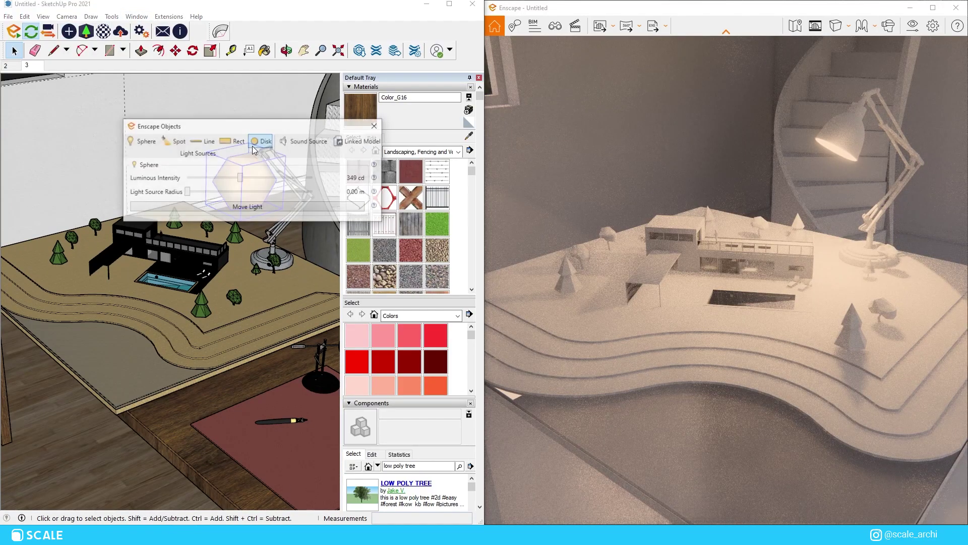
drag(246, 179, 225, 185)
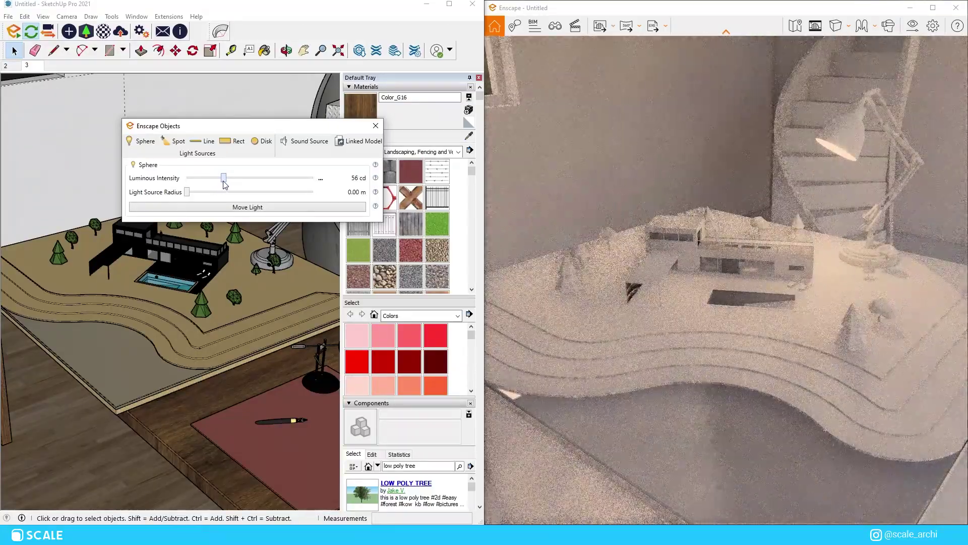
click(376, 125)
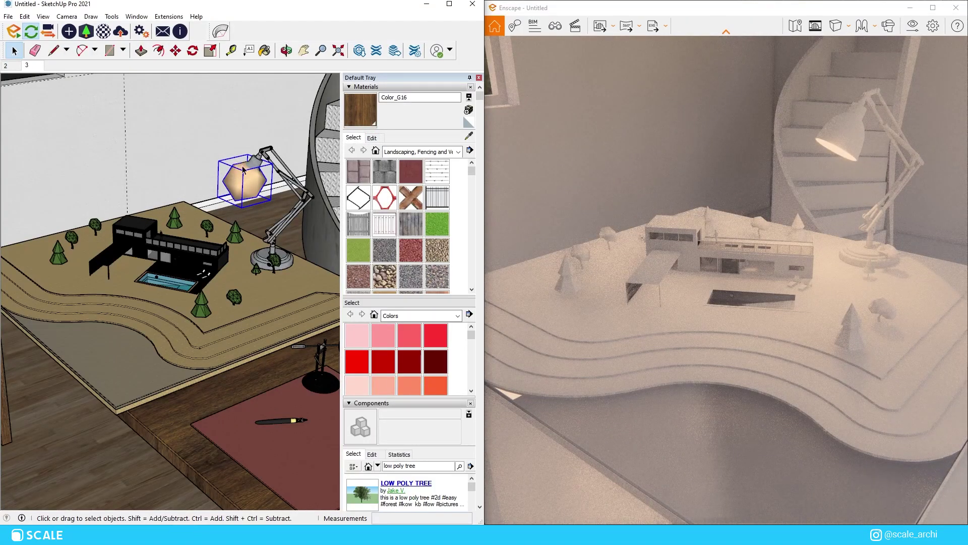
Reposition the Enscape camera to frame the architectural model and desk lamp, and save it as a new view.
click(777, 220)
key(s)
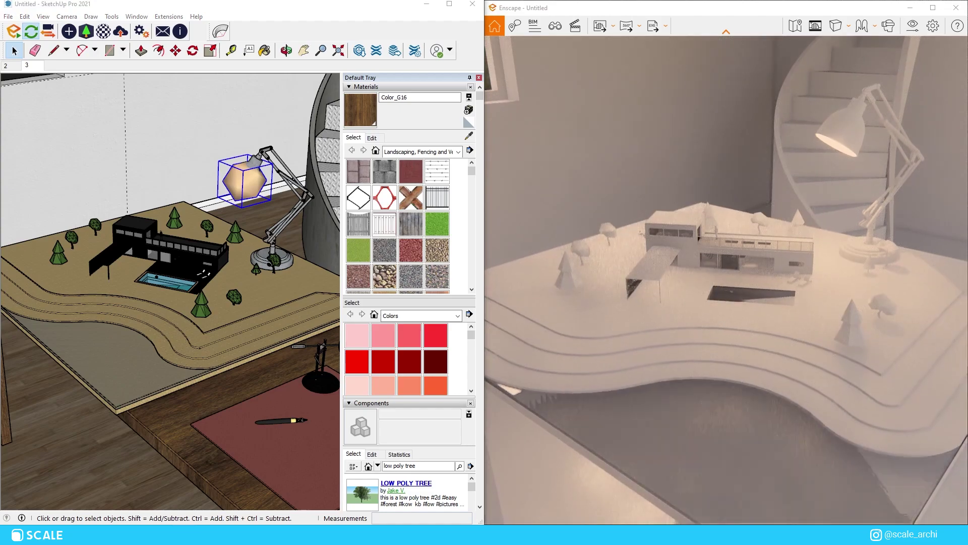
key(space)
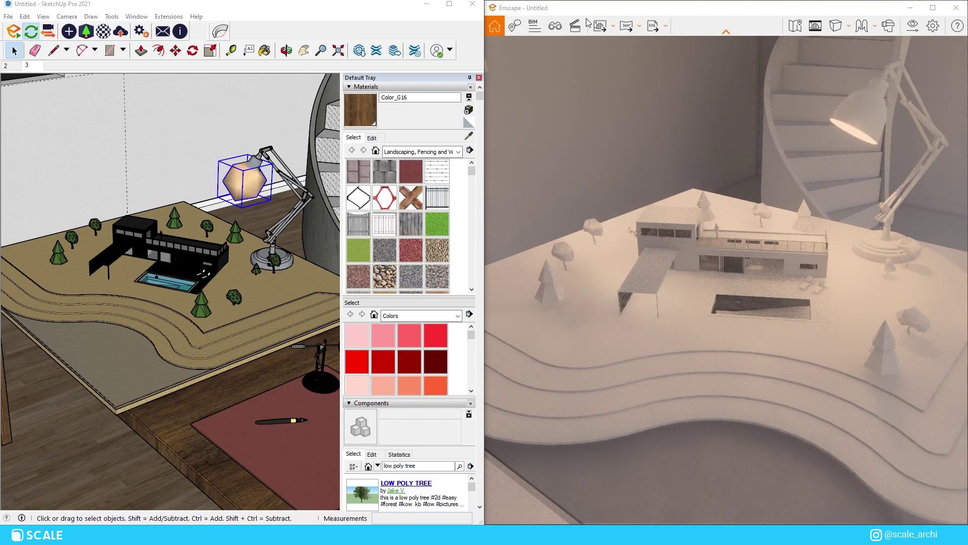
click(578, 29)
click(612, 511)
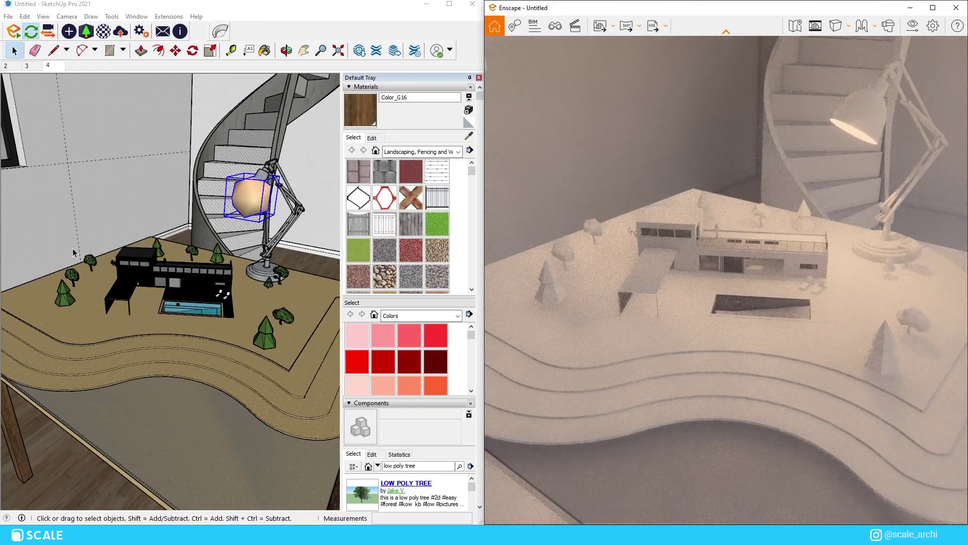
Scale the glass railing panel at the short end of the house's roof terrace to fit the roof edge.
scroll(198, 267, up, 10)
double_click(278, 295)
mouse_move(278, 294)
middle_down()
mouse_move(11, 212)
mouse_move(297, 231)
middle_up()
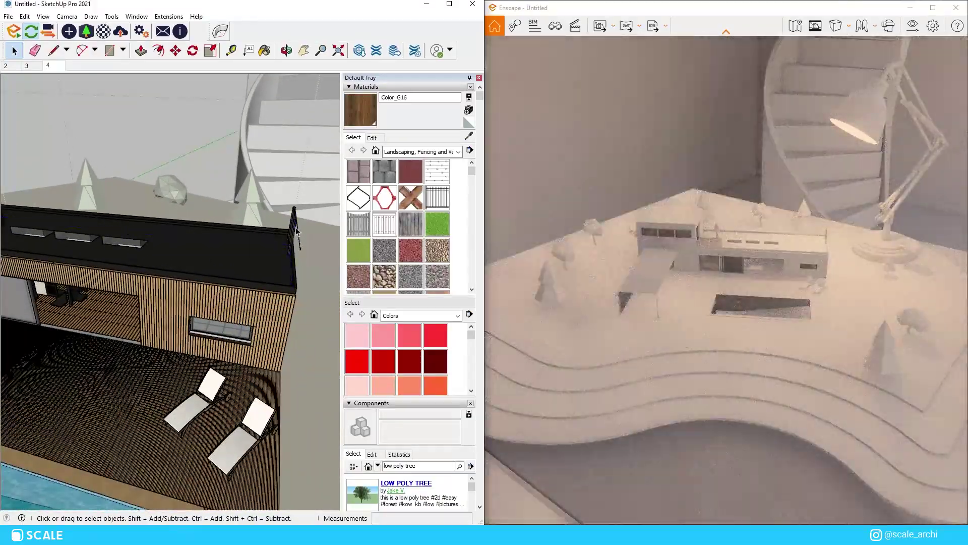
click(296, 231)
scroll(174, 268, down, 5)
key(s)
scroll(184, 286, down, 4)
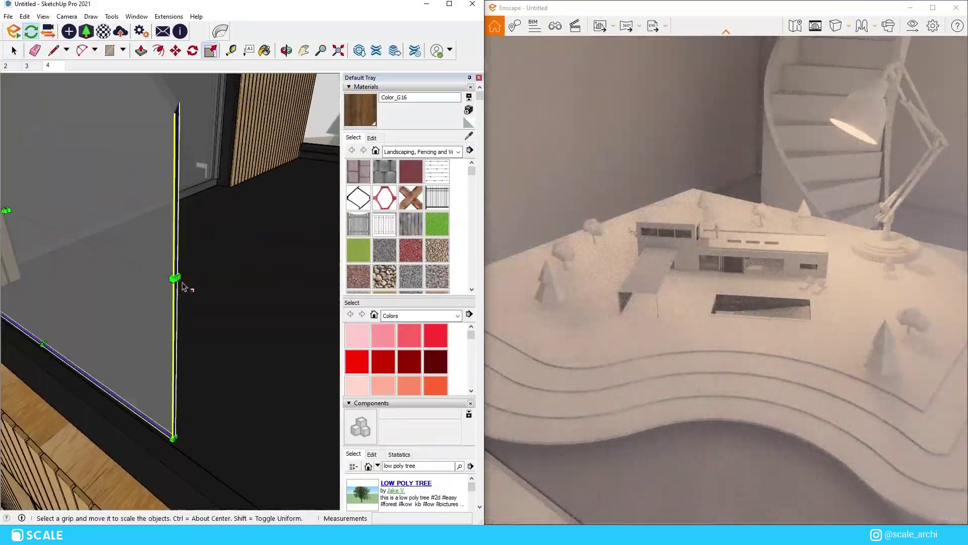
scroll(182, 283, up, 1)
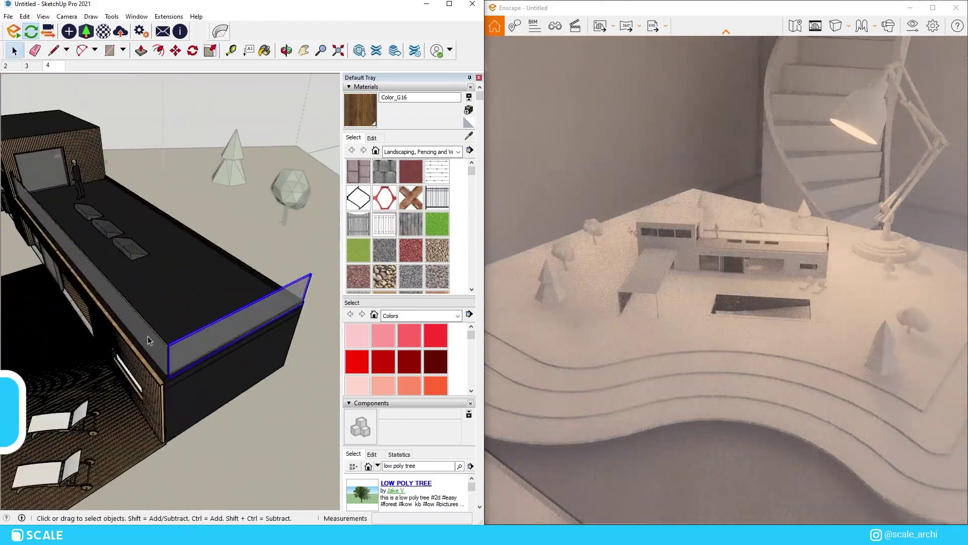
Copy the long and short glass railing panels, using their shared roof corner as the base point.
click(148, 341)
scroll(169, 372, up, 8)
middle_drag(173, 370, 210, 371)
key(m)
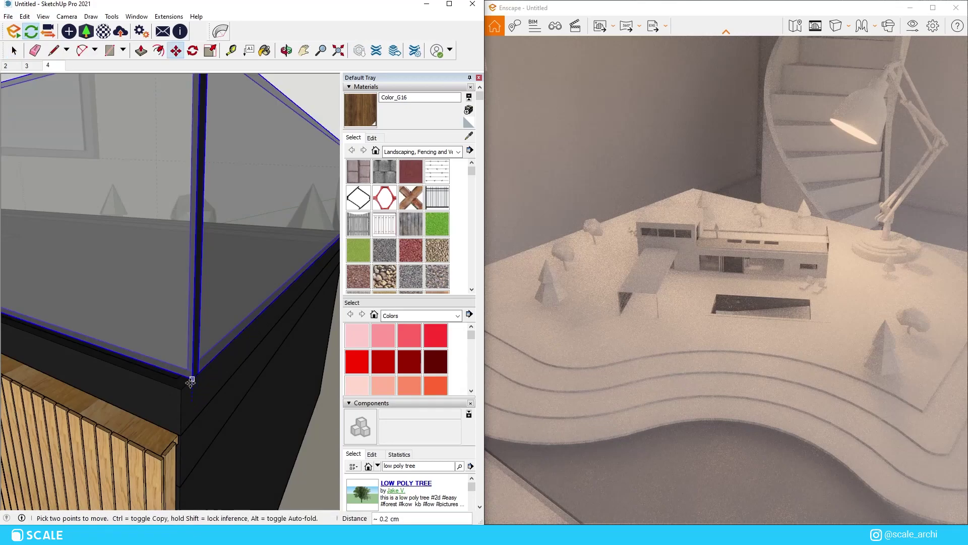
key(ctrl)
click(192, 379)
scroll(111, 358, up, 5)
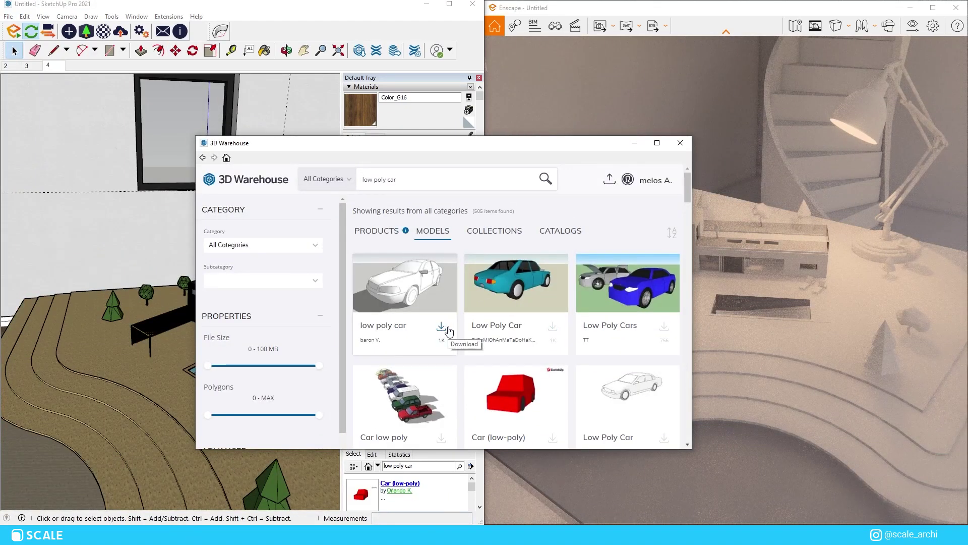
Download the first "low poly car" model from 3D Warehouse and load it directly into the SketchUp model.
click(441, 327)
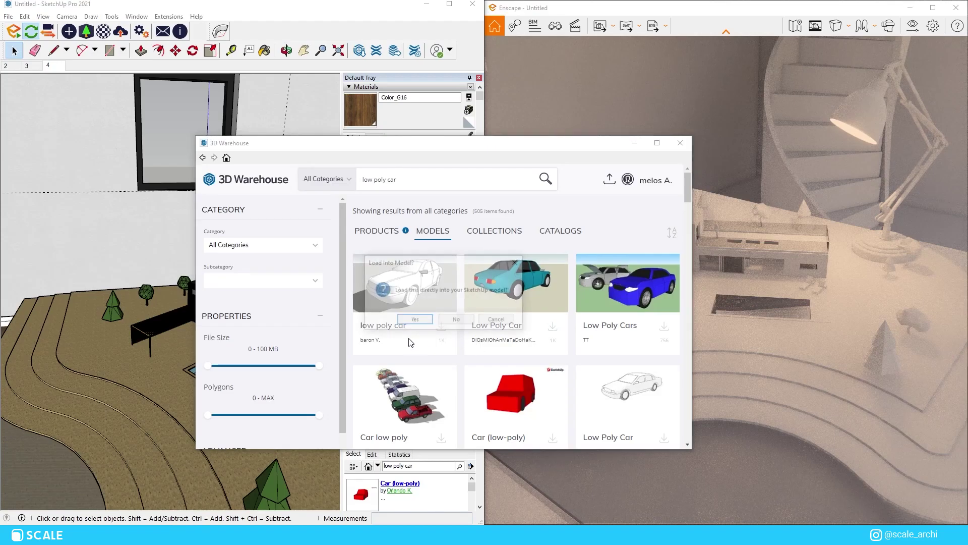
click(409, 319)
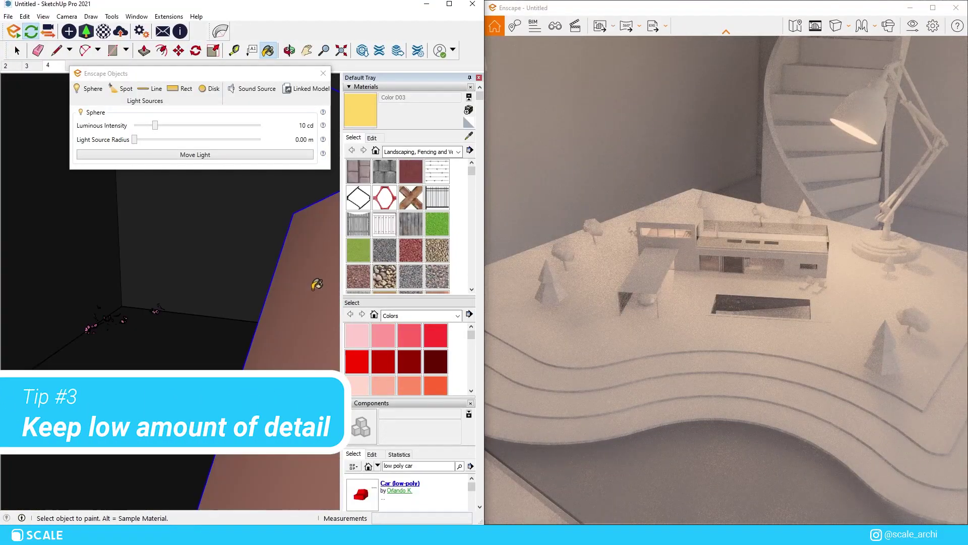
Try Color D03 on the sphere light inside the upper floor, and settle on Color C03 for it.
click(292, 267)
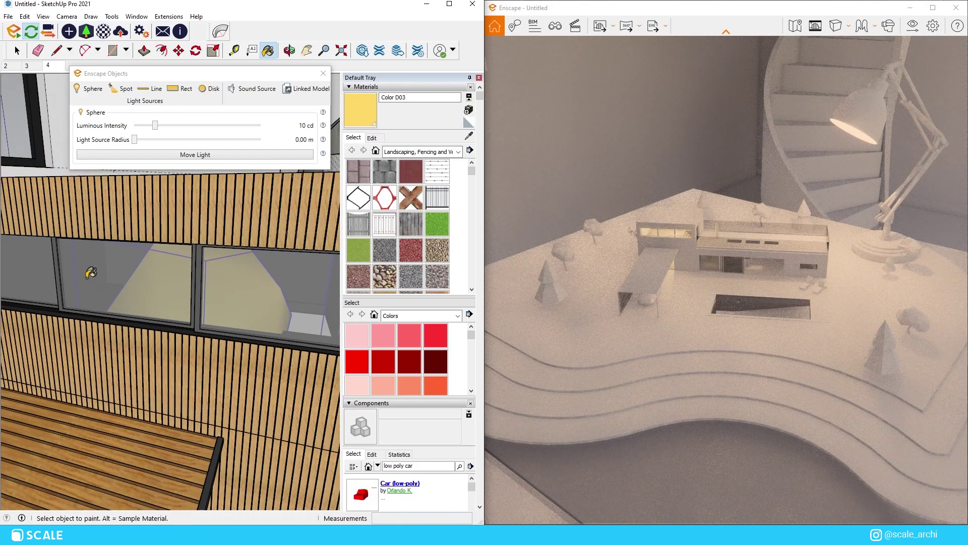
scroll(90, 273, down, 3)
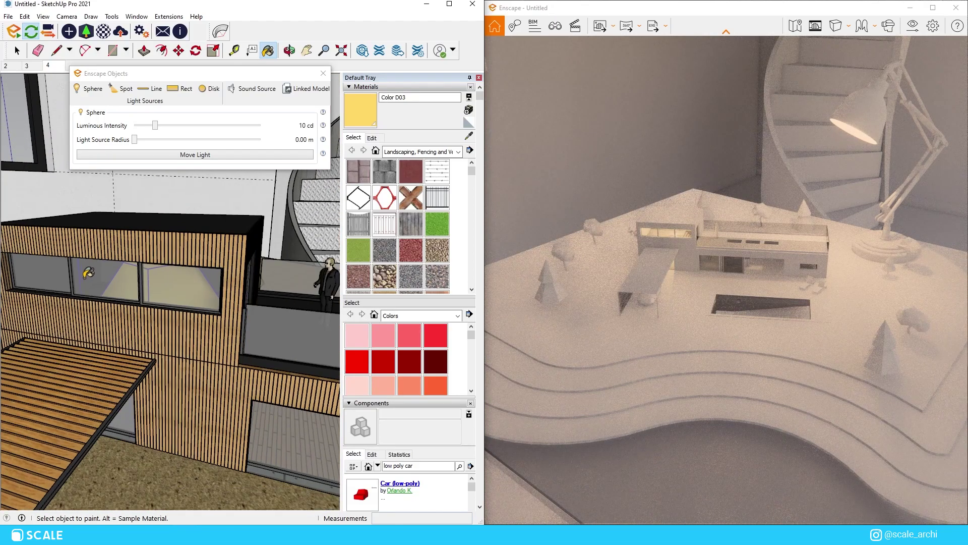
scroll(398, 348, down, 3)
click(409, 330)
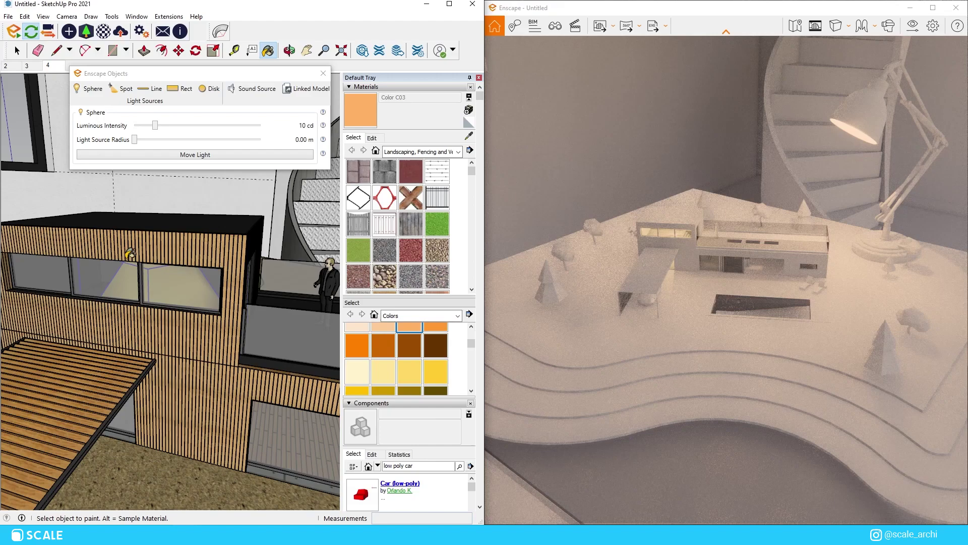
scroll(166, 290, up, 1)
scroll(181, 282, up, 6)
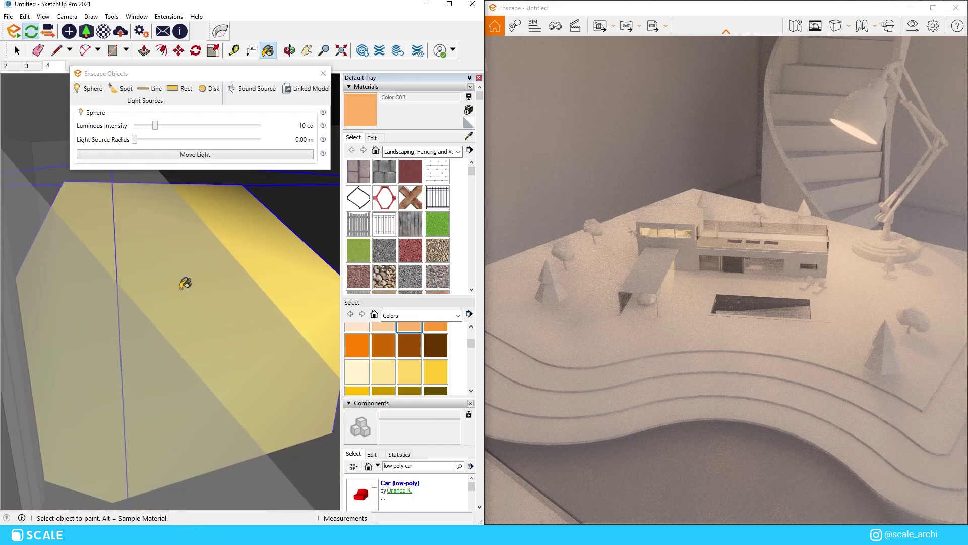
click(192, 286)
scroll(192, 285, down, 6)
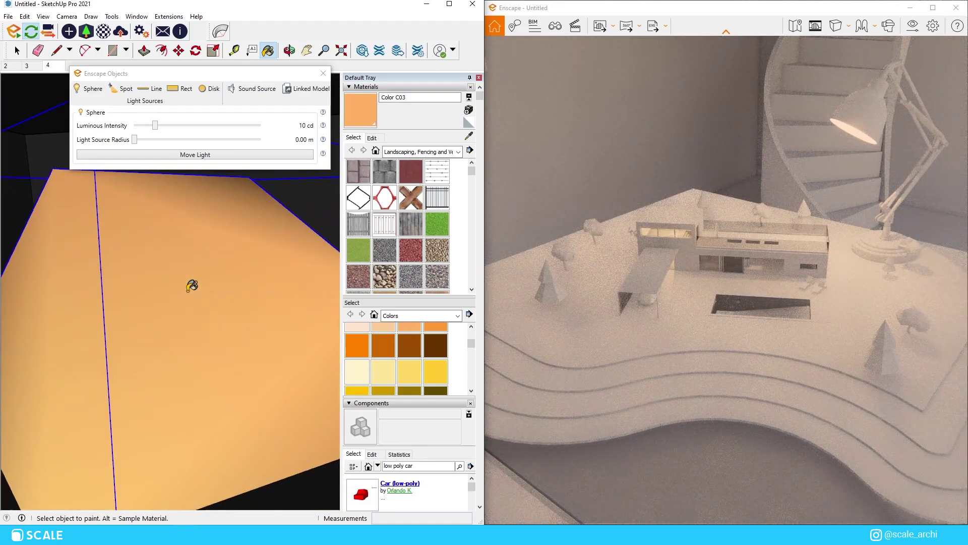
scroll(191, 285, down, 8)
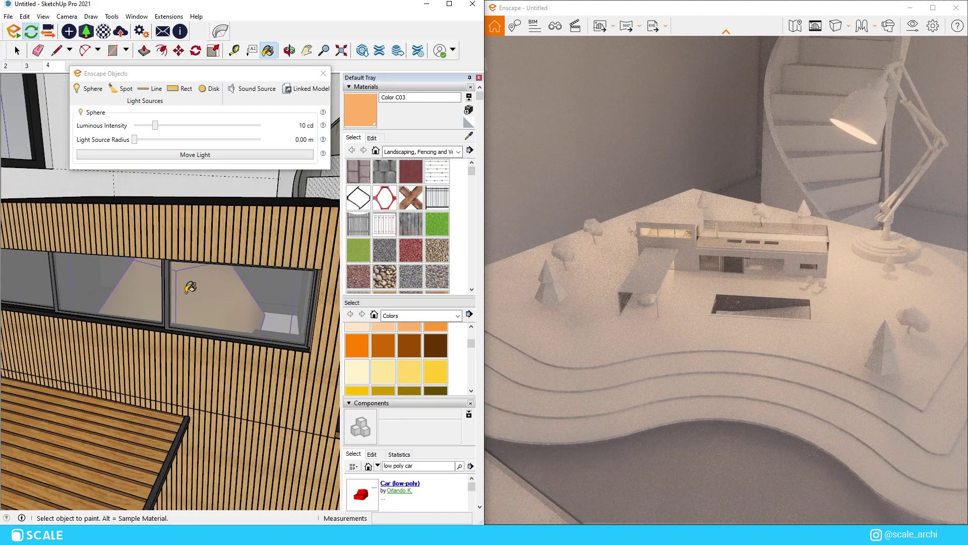
Copy the upper-floor sphere light about 23 cm into the ground-floor room behind the pool deck.
key(m)
key(ctrl)
click(258, 372)
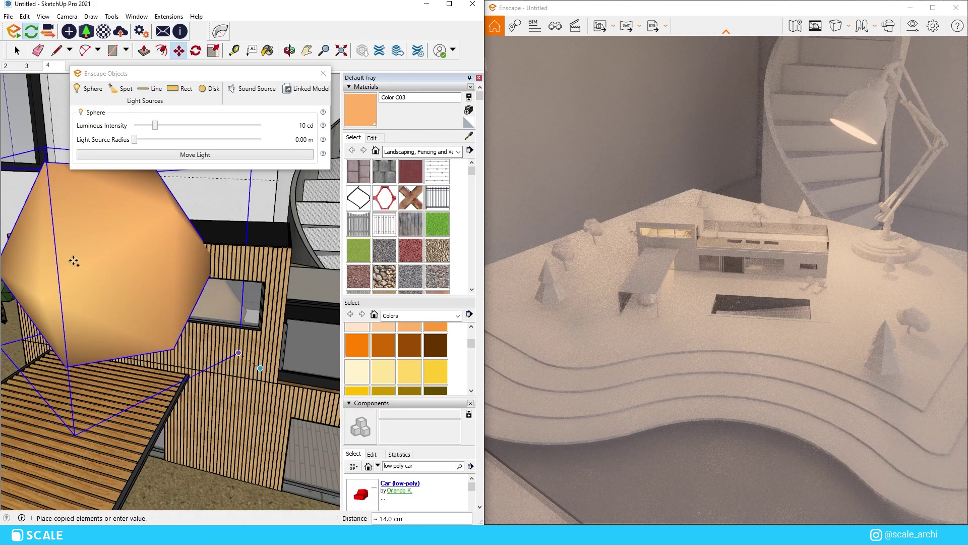
scroll(73, 262, down, 8)
scroll(141, 303, up, 3)
scroll(138, 298, up, 10)
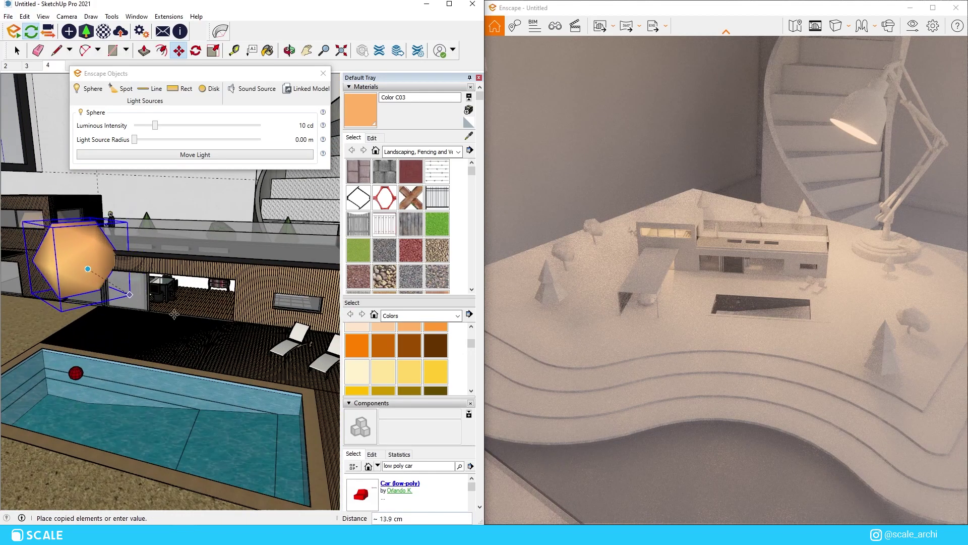
click(288, 298)
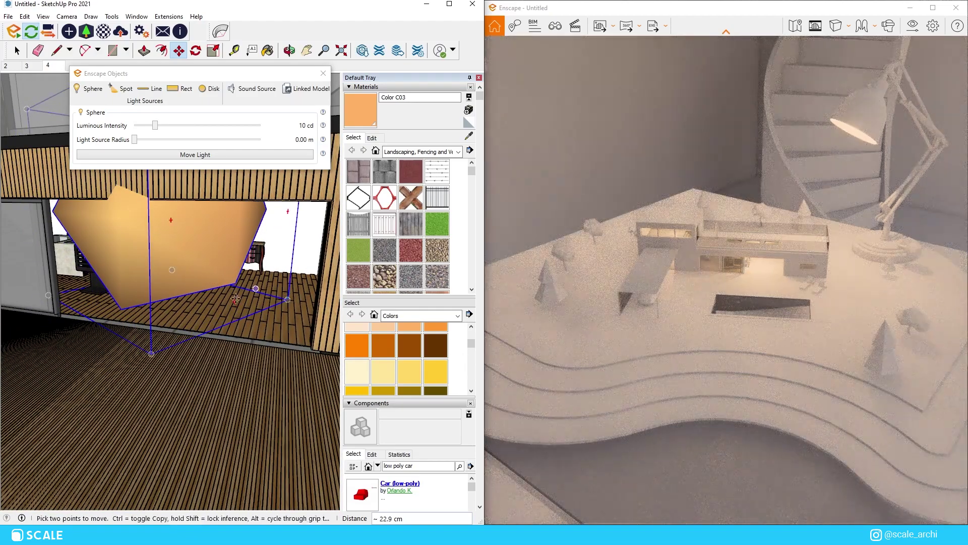
Set the luminous intensity of the ground-floor sphere light to 6 cd.
scroll(227, 262, down, 5)
key(s)
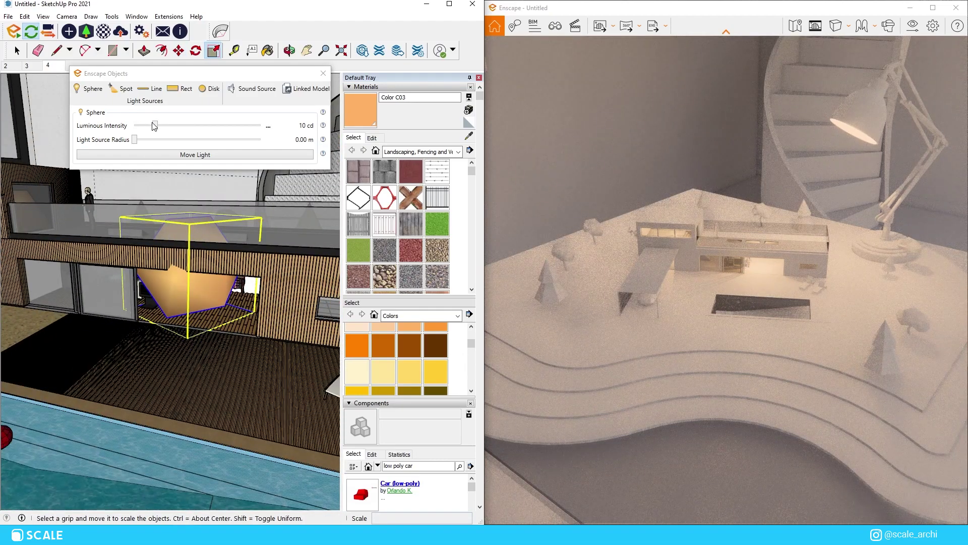
drag(155, 126, 151, 127)
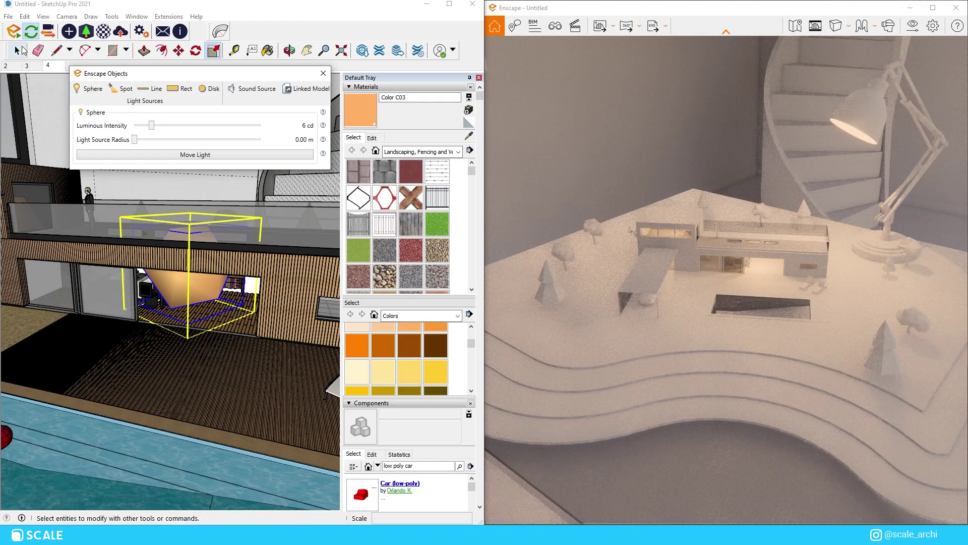
Move the ground-floor sphere light about 6 cm toward the glass sliding doors.
click(22, 50)
key(m)
click(180, 270)
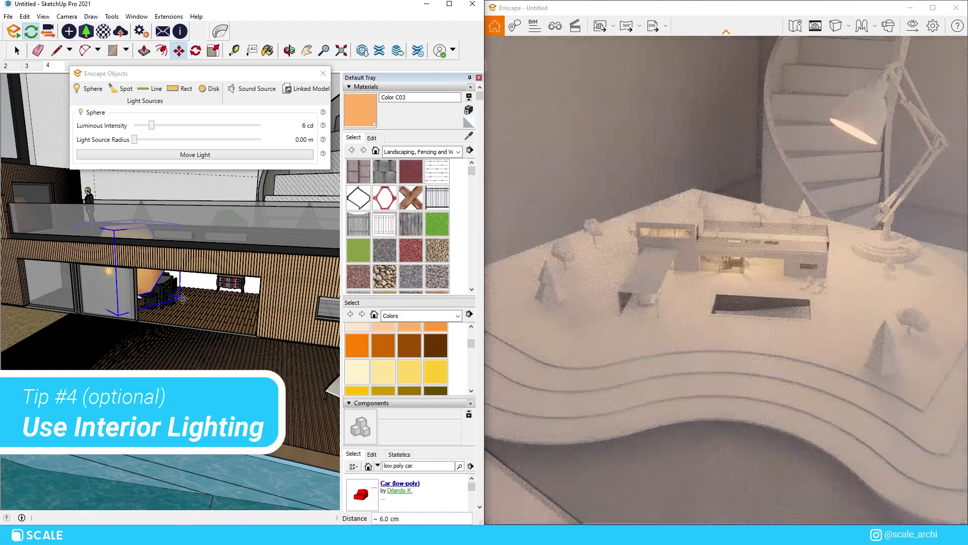
key(ctrl)
click(181, 299)
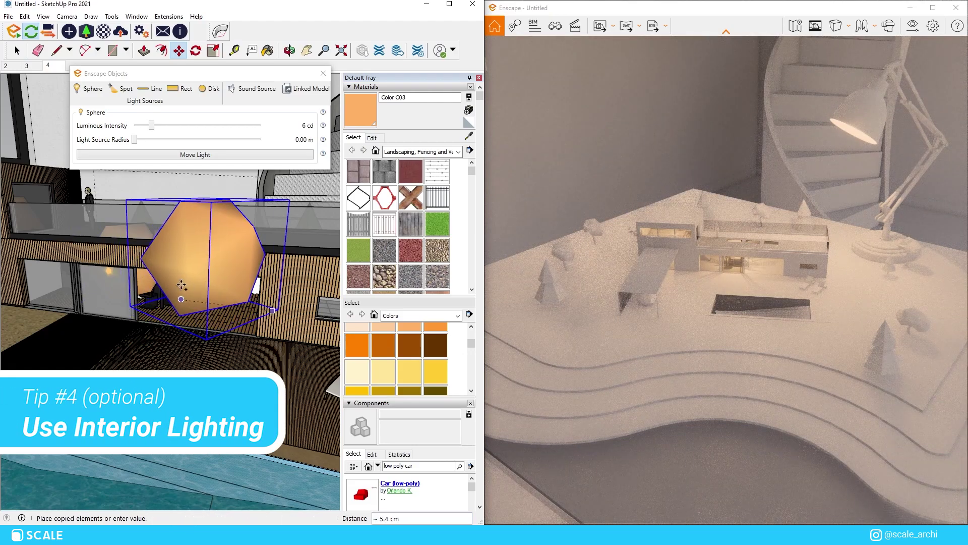
scroll(129, 281, down, 3)
key(Escape)
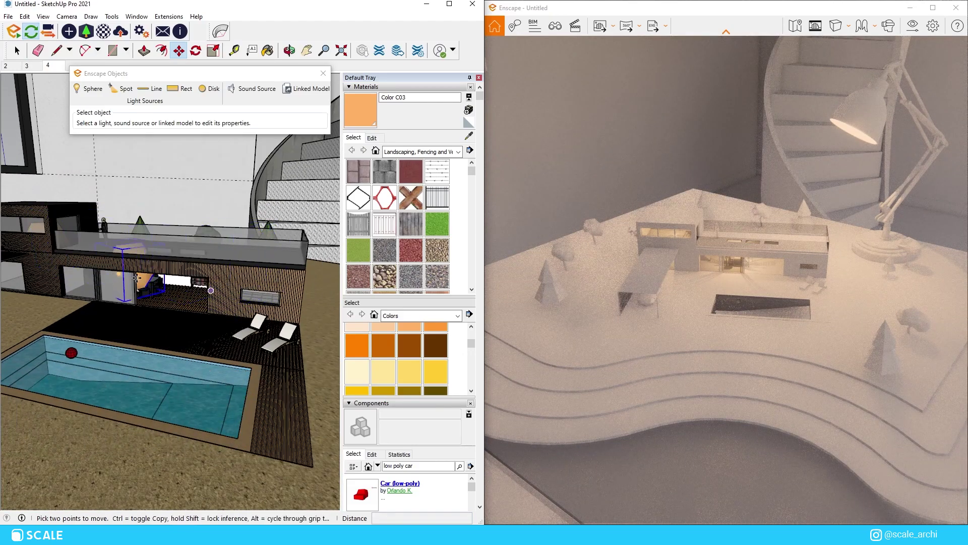
Copy the ground-floor sphere light about 3.8 cm further along the room toward the sun-lounger side.
scroll(174, 295, up, 3)
middle_drag(174, 295, 205, 306)
key(ctrl)
click(192, 308)
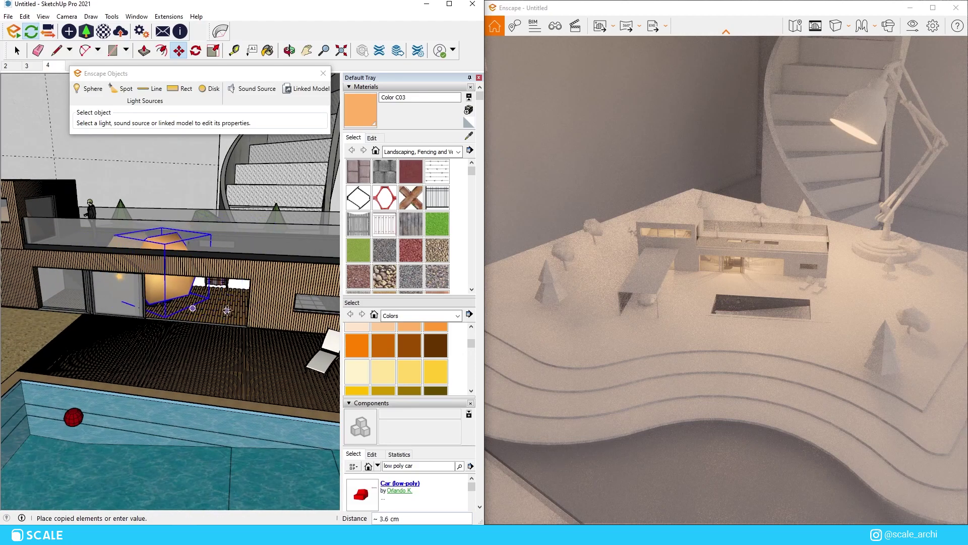
click(229, 311)
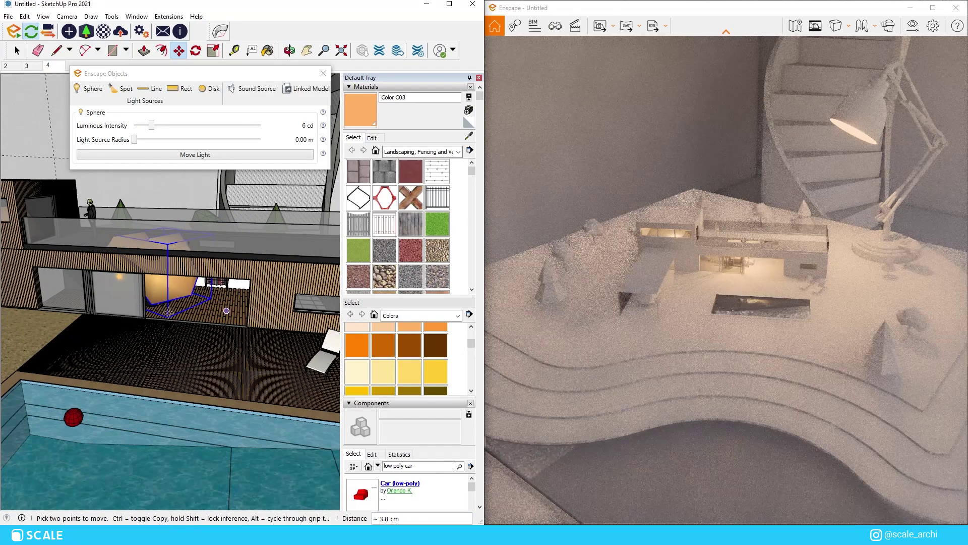
middle_drag(202, 296, 230, 309)
click(175, 301)
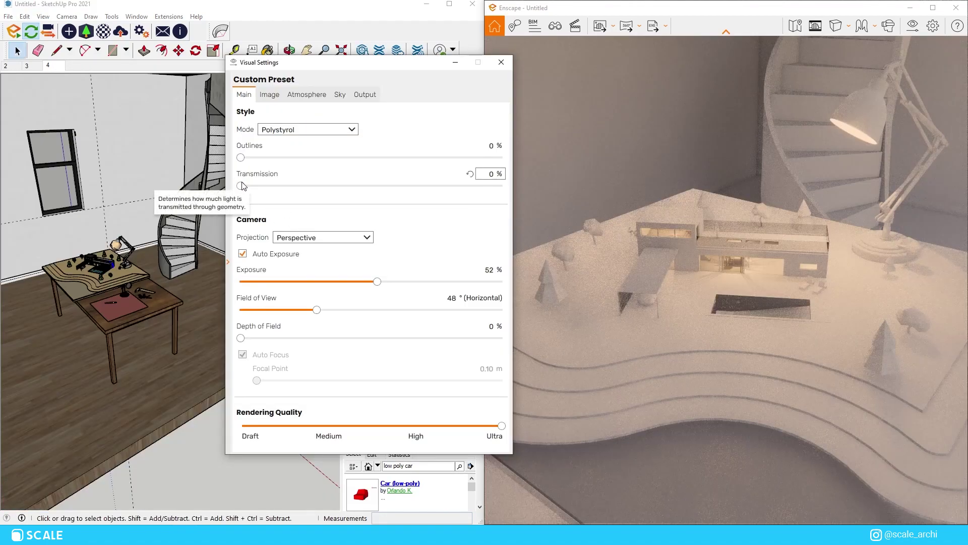
Set the Polystyrol style's Transmission to 36 % and the camera exposure to 44 %.
drag(241, 185, 335, 186)
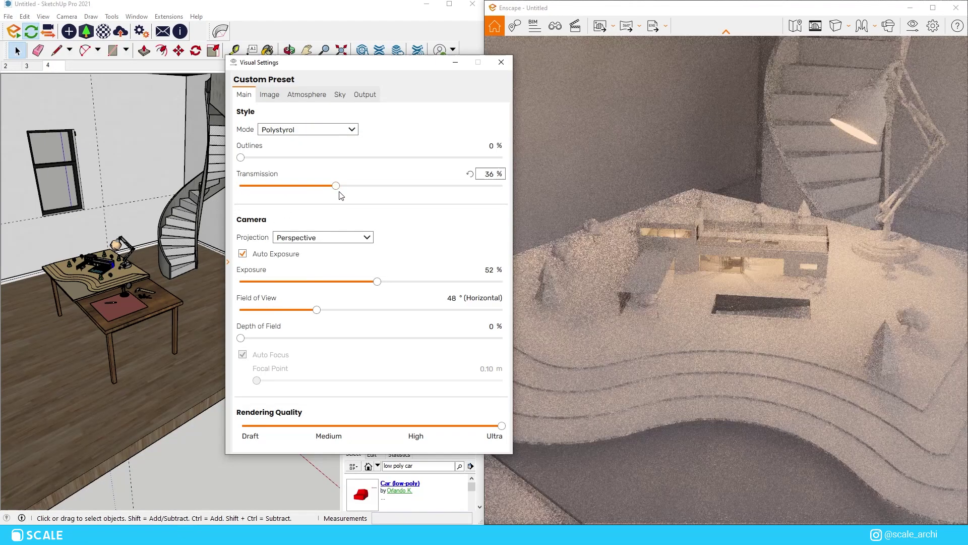
drag(376, 282, 350, 282)
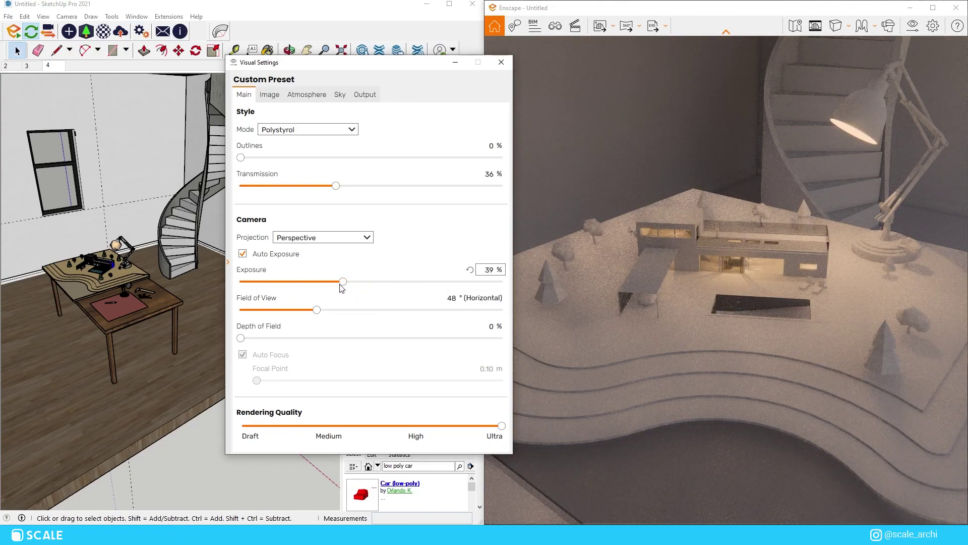
drag(342, 282, 353, 284)
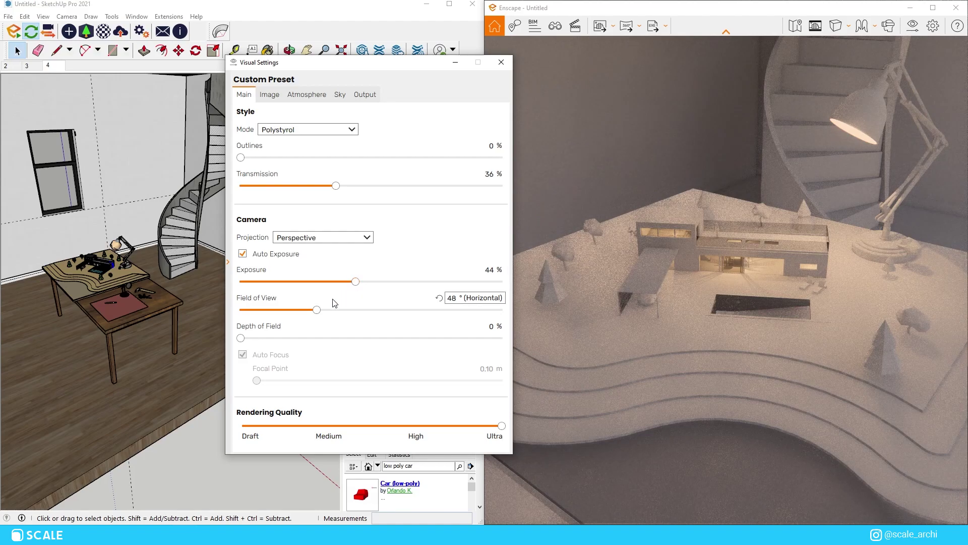
Set the image corrections to 42 % highlights and -50 % shadows.
click(269, 104)
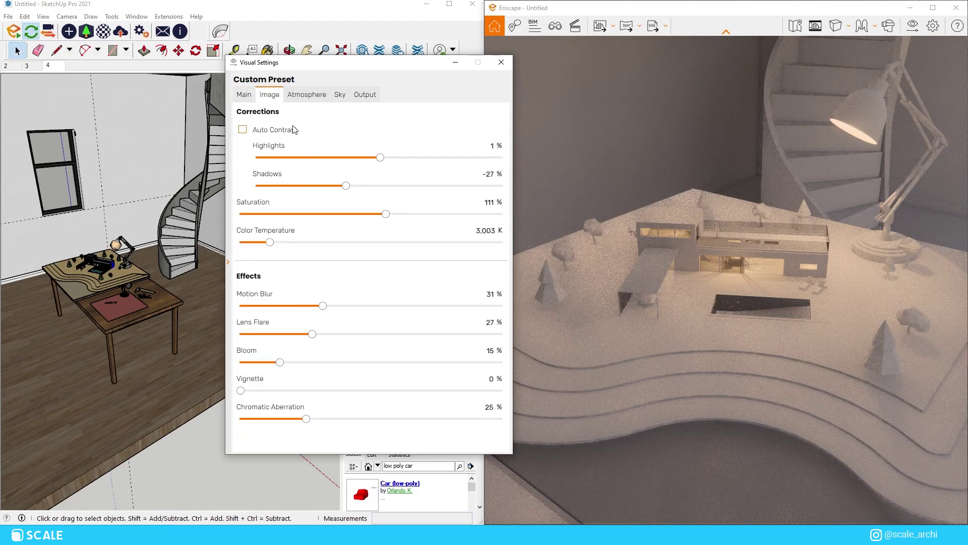
click(293, 126)
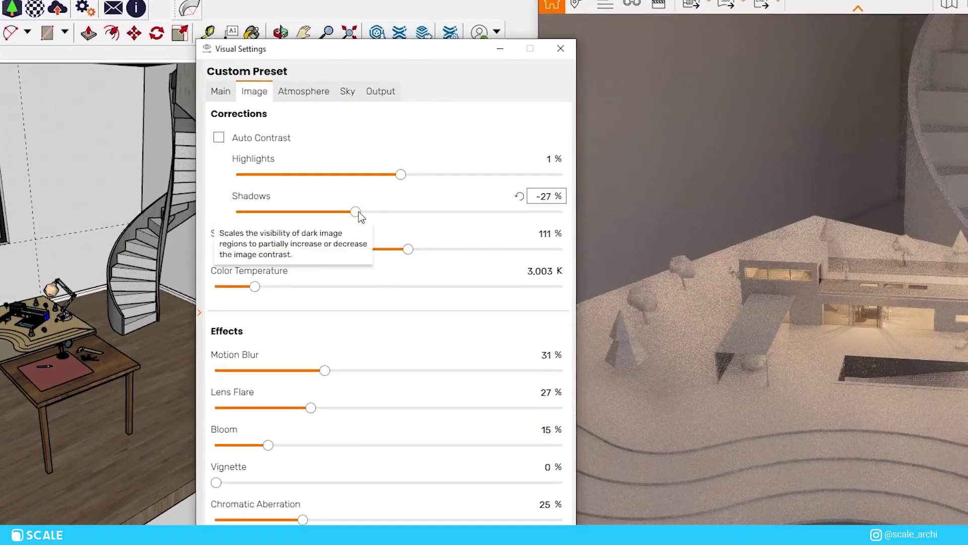
drag(358, 216, 384, 215)
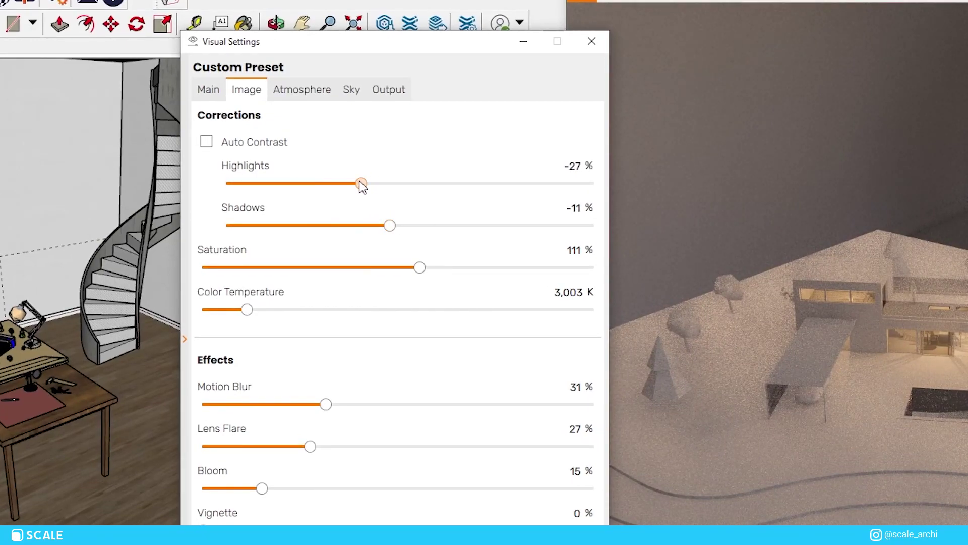
drag(361, 184, 486, 184)
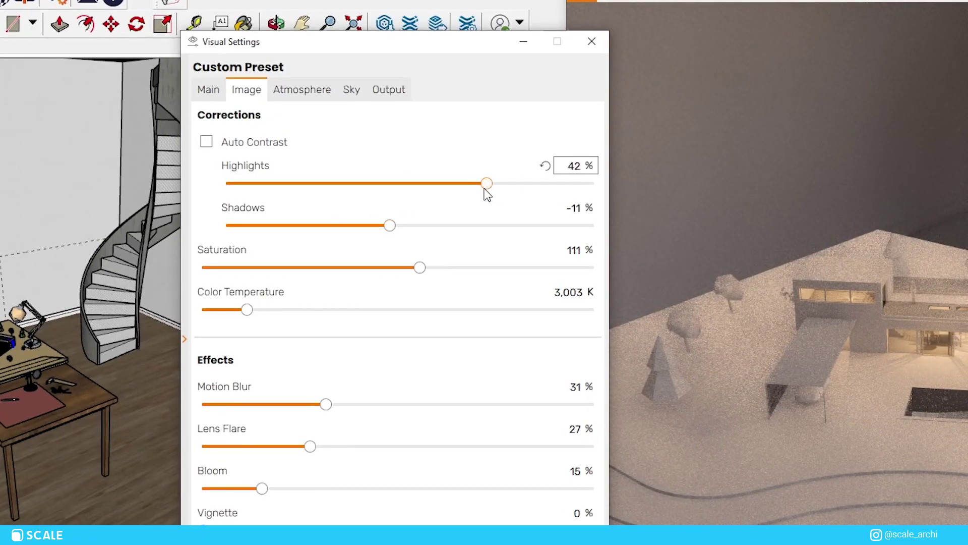
drag(390, 222, 322, 217)
Set the image saturation to 109 % and the color temperature to 3,394 K.
click(543, 250)
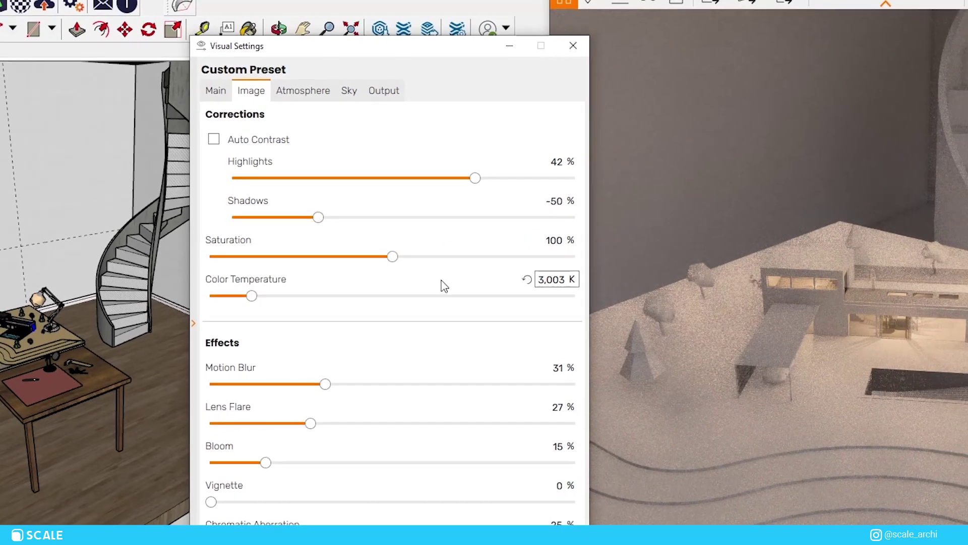
drag(392, 256, 350, 256)
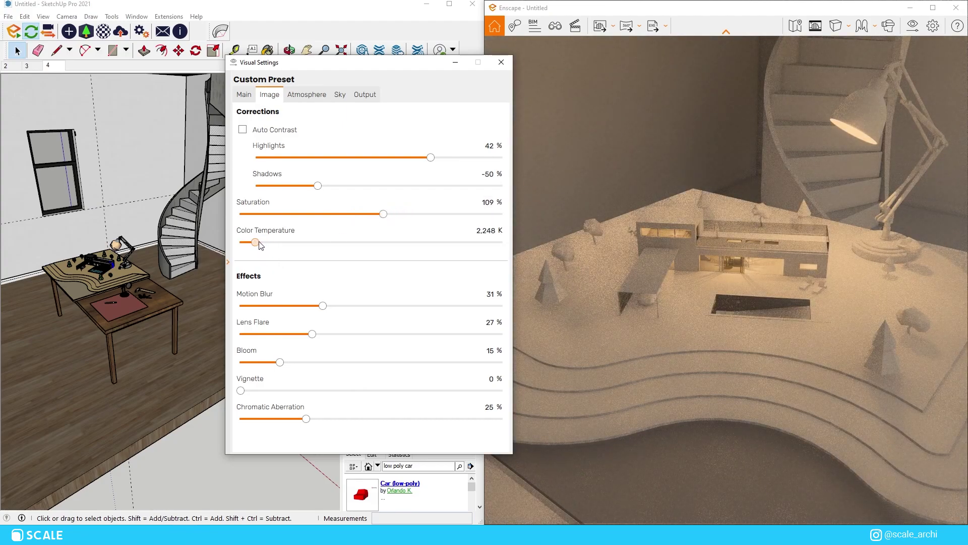
drag(255, 243, 373, 241)
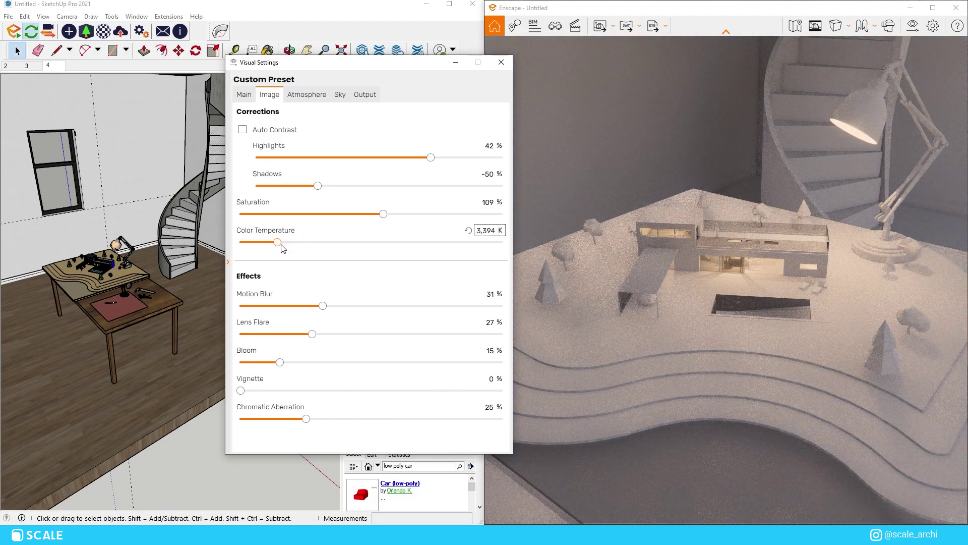
Set the motion blur to 27 % and the bloom to 37 %, and close the visual settings.
drag(323, 306, 216, 316)
drag(286, 363, 366, 361)
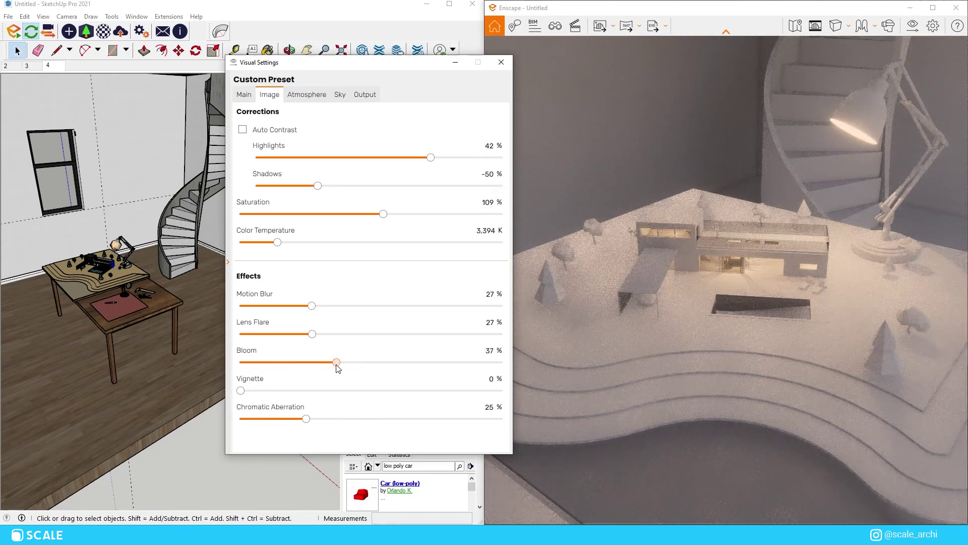
click(502, 62)
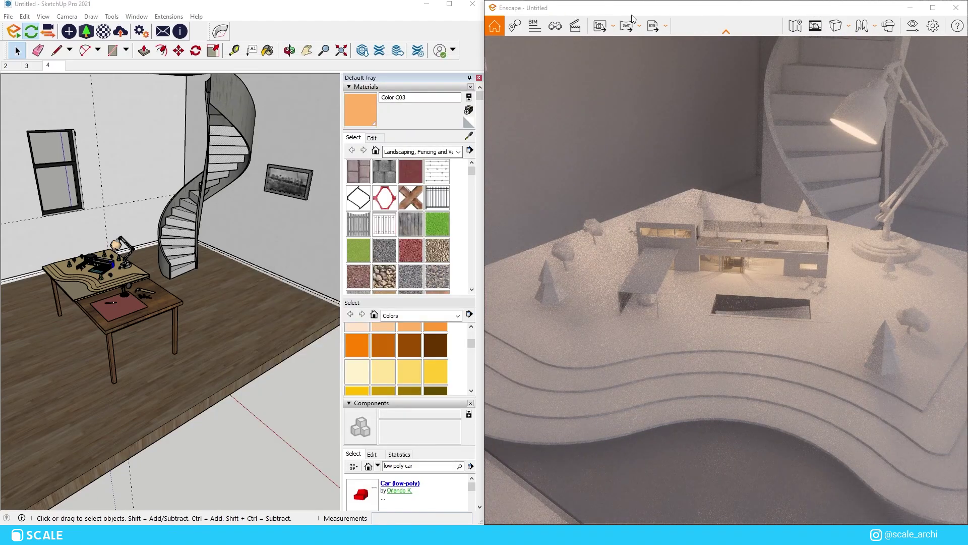
Switch the render to the saved wide view that shows the whole desk and the window.
click(578, 26)
click(555, 168)
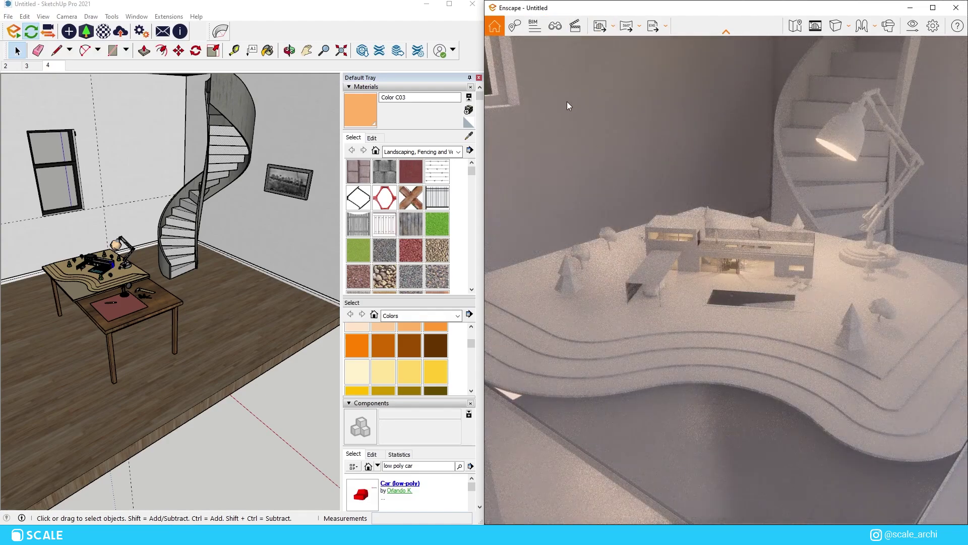
click(552, 28)
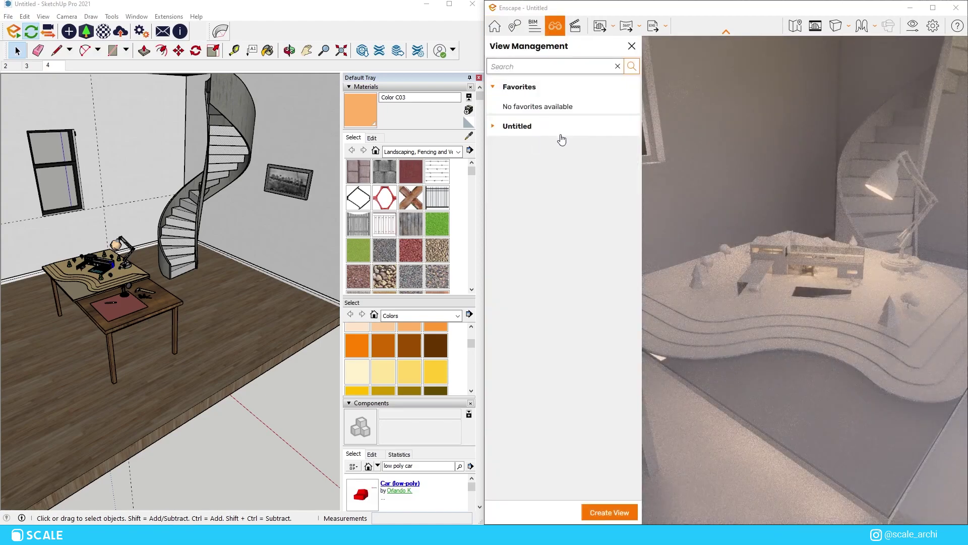
click(538, 146)
click(629, 44)
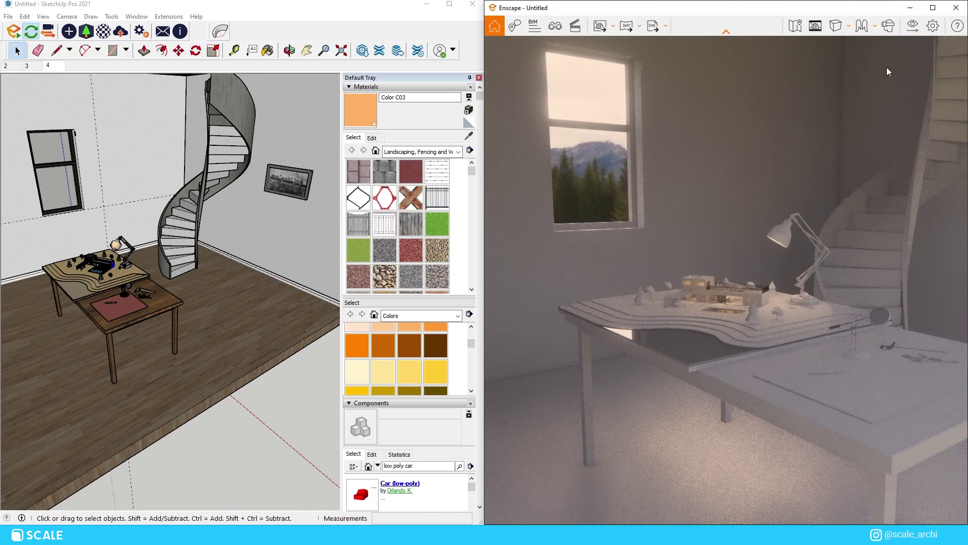
Try the Two-Point camera projection on the desk view and restore the Perspective projection.
click(905, 29)
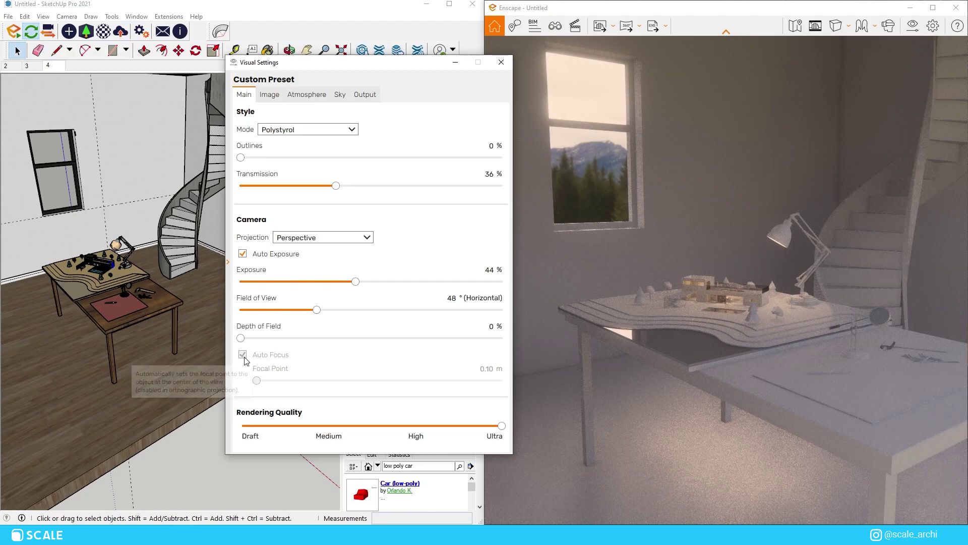
click(296, 237)
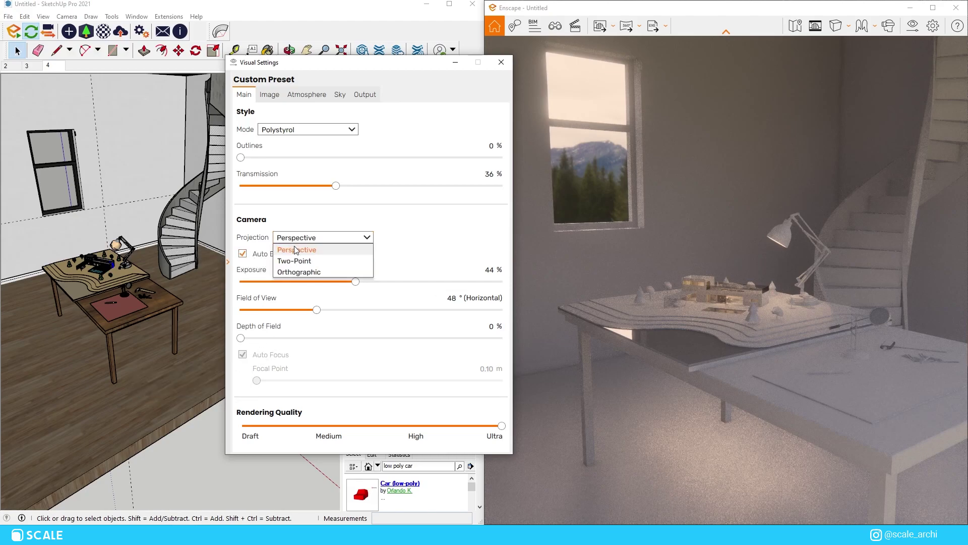
click(301, 260)
click(301, 237)
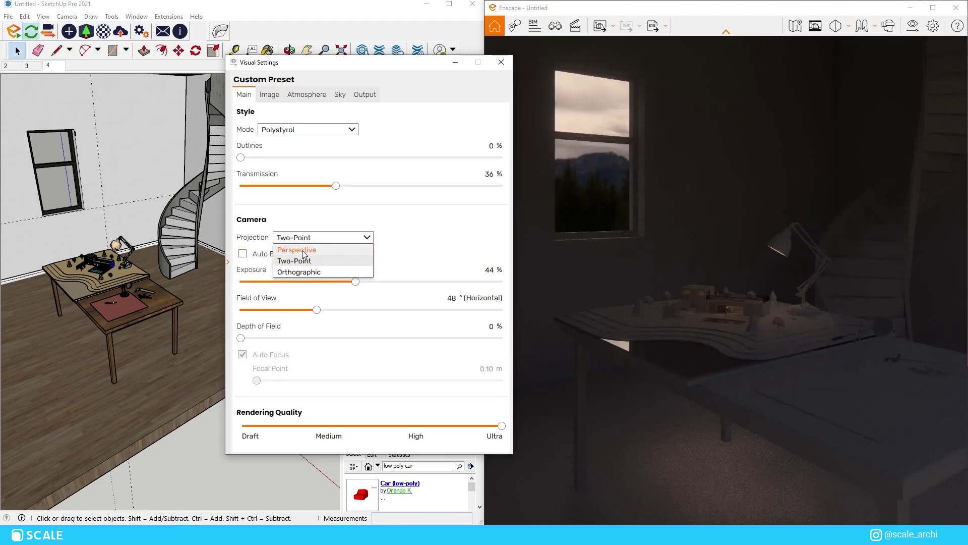
click(301, 249)
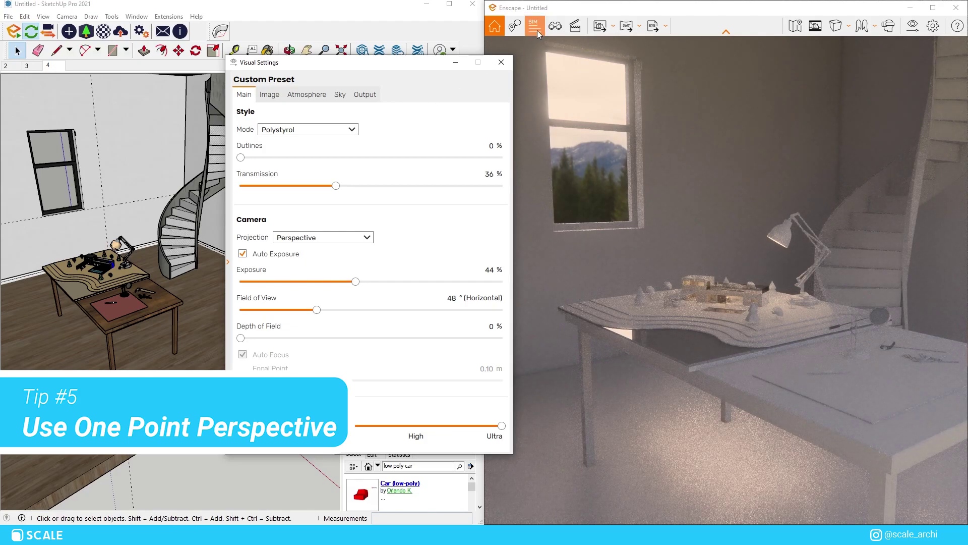
Return to the saved close-up view of the house model and set the style mode to None.
click(556, 25)
click(501, 63)
click(504, 197)
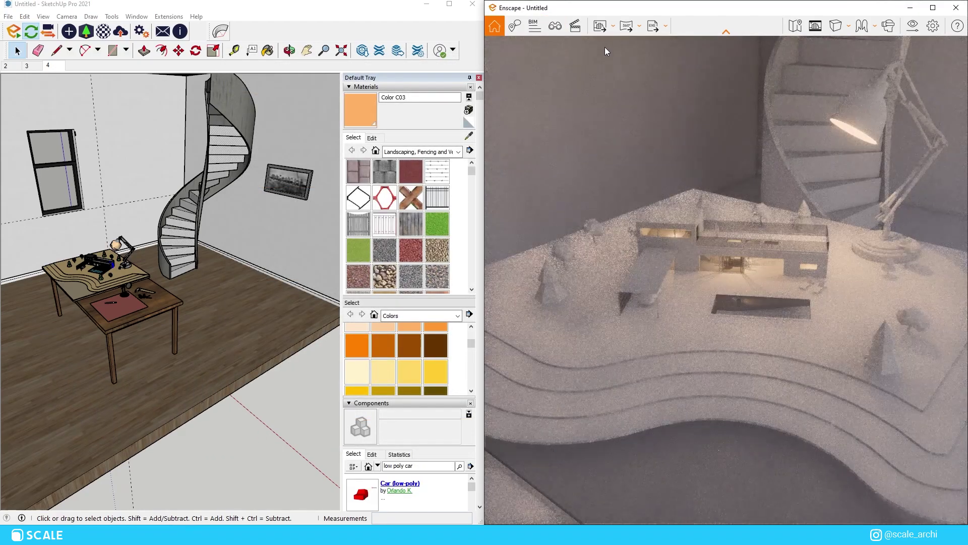
click(632, 46)
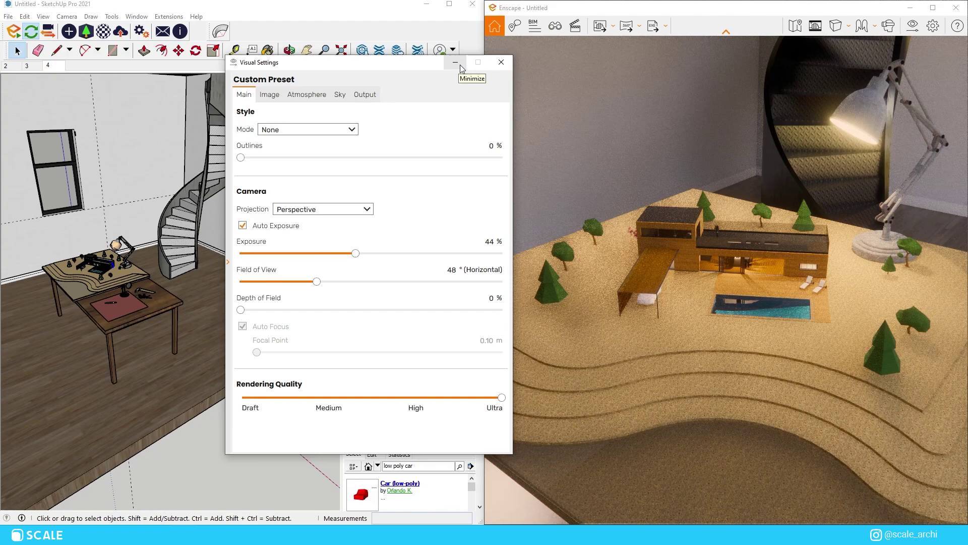
click(459, 66)
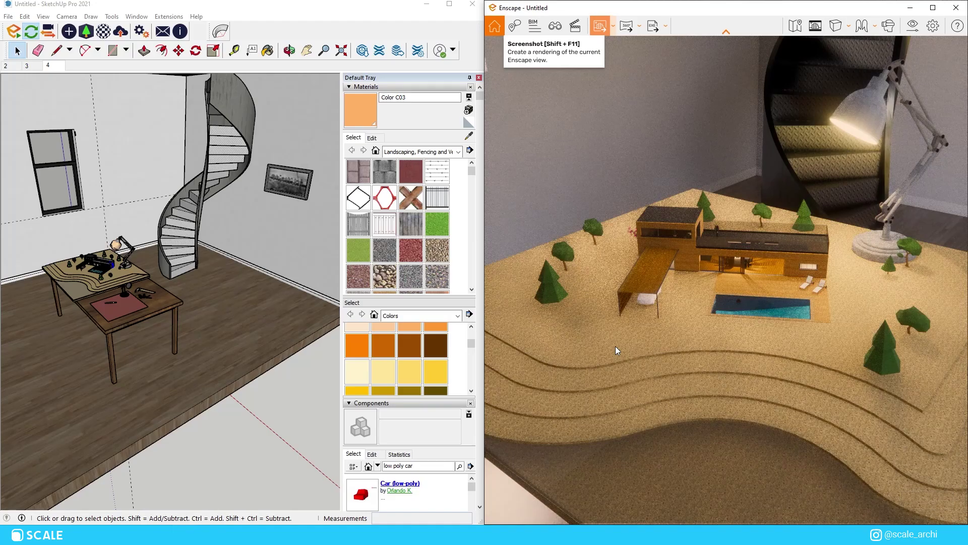
Darken the desk lamp's bbbAlu brossé lampe material to near black and its joints' Color_A01 material to dark grey.
scroll(101, 257, up, 3)
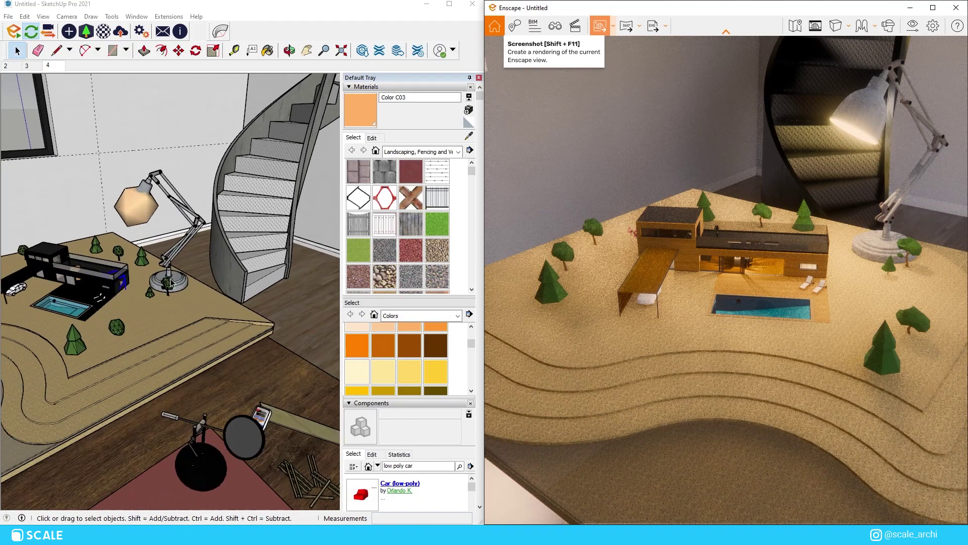
scroll(169, 283, up, 5)
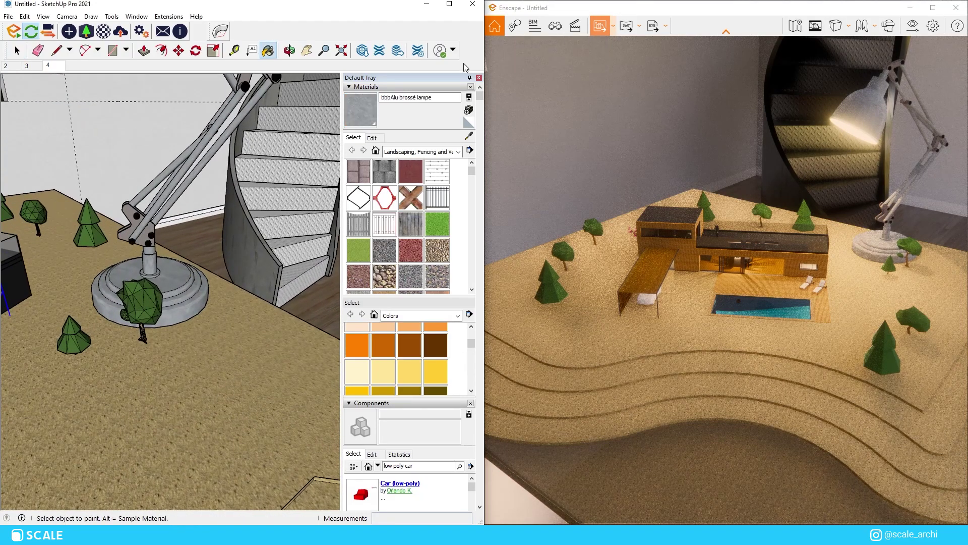
click(373, 137)
click(398, 201)
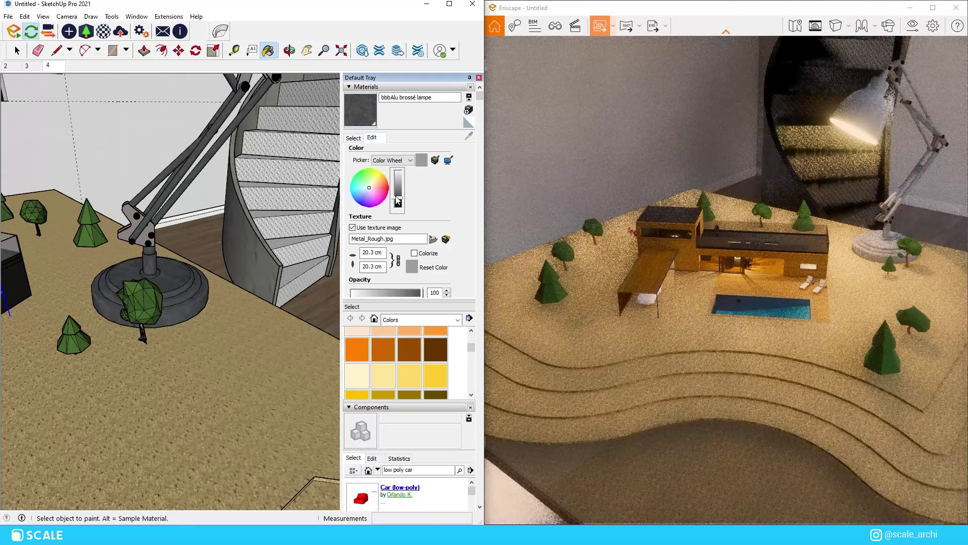
click(399, 204)
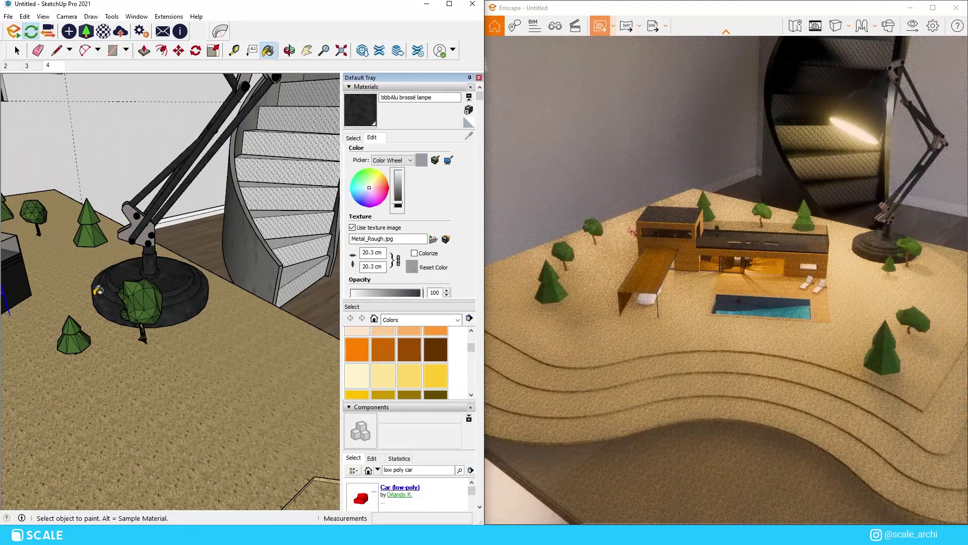
alt+click(147, 222)
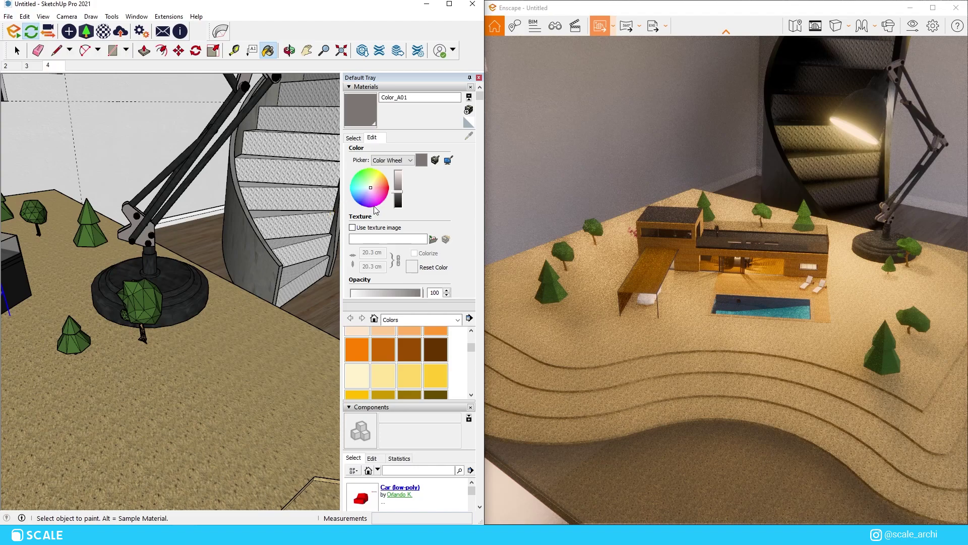
click(399, 202)
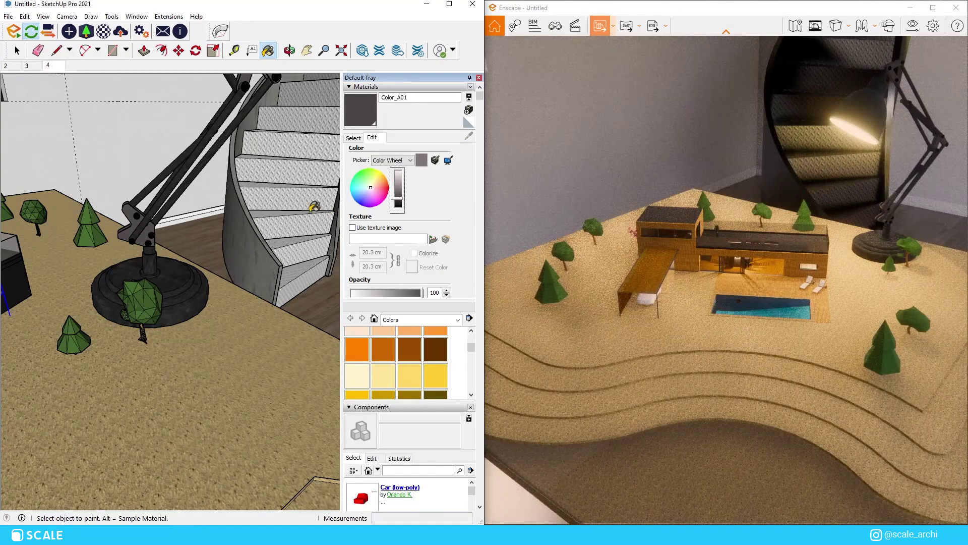
Set the reflection roughness of the lamp's bbbAlu brossé lampe material to 48.3 % in the Enscape material editor.
alt+click(190, 288)
click(169, 16)
mouse_move(192, 50)
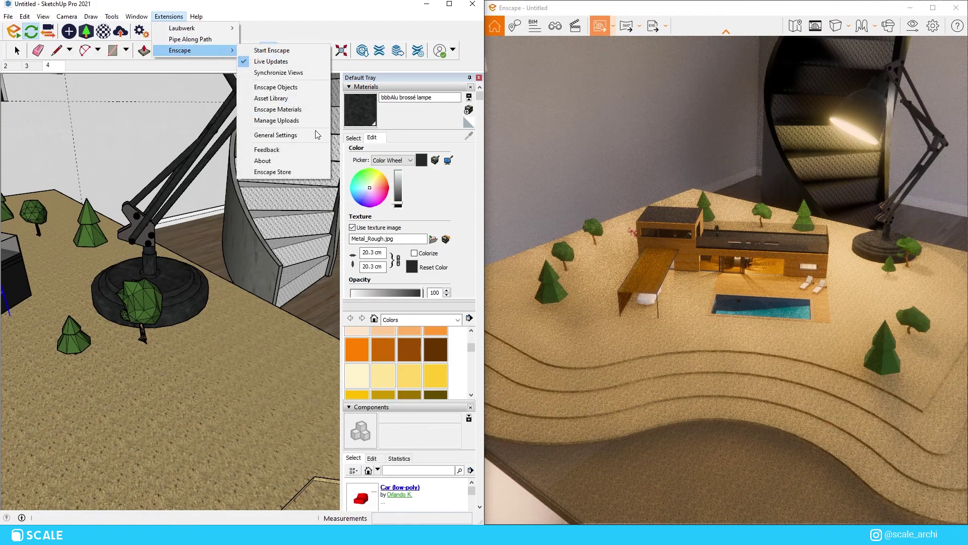
click(292, 110)
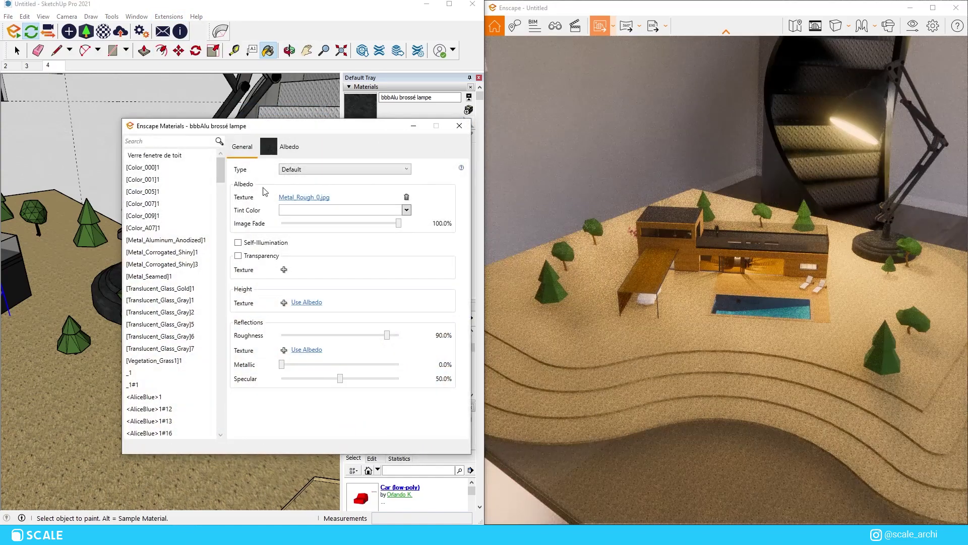
drag(387, 337, 339, 341)
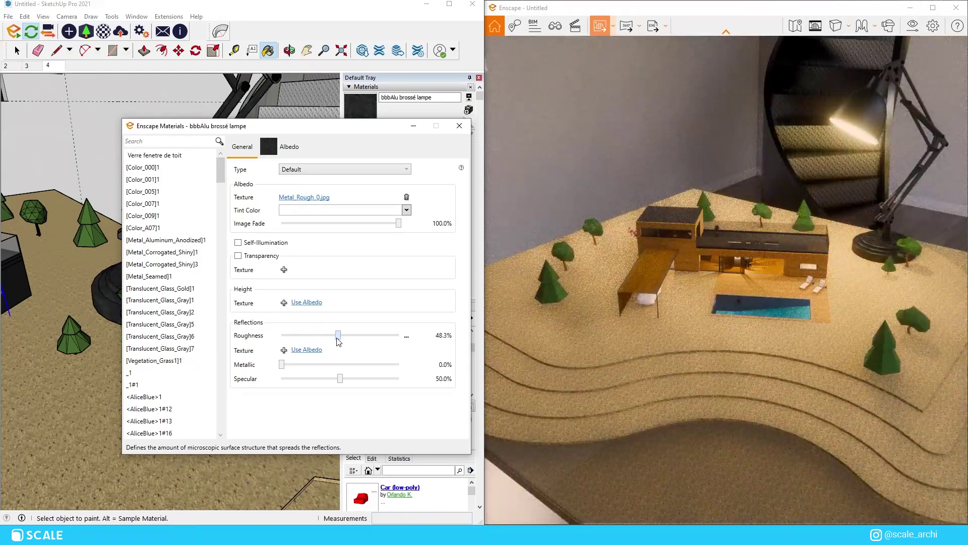
click(459, 126)
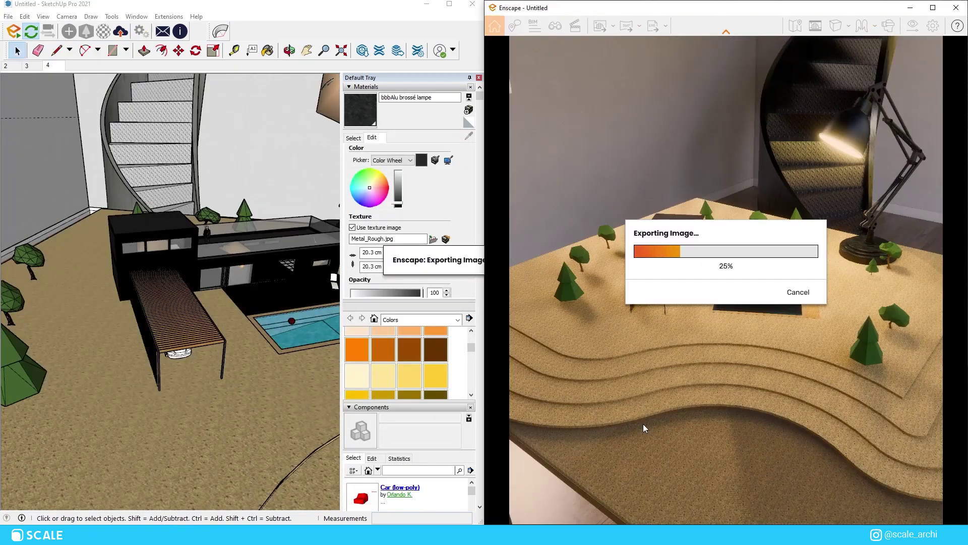
Load the saved wide desk view in the Enscape render and close the view list.
click(555, 25)
click(543, 153)
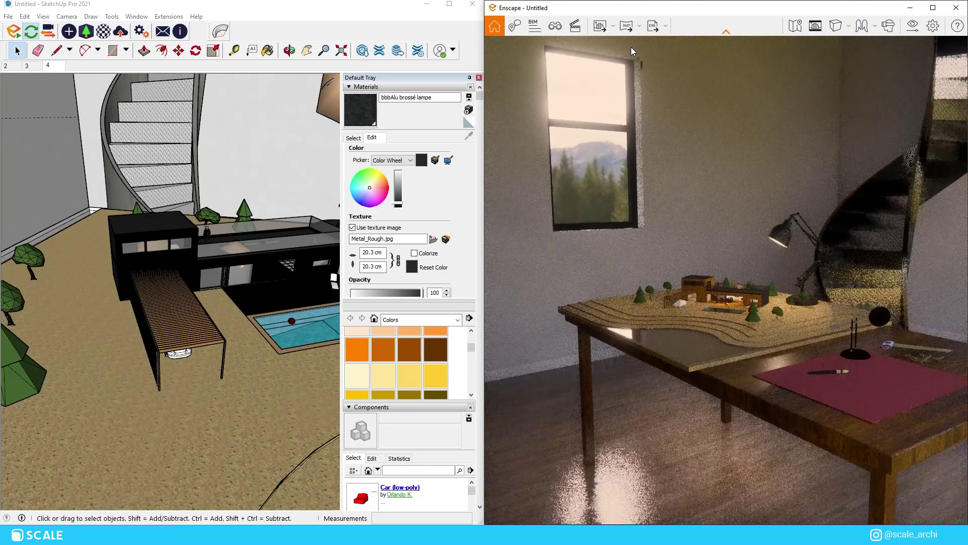
click(631, 46)
Move the magnifying-glass stand on the desk about 35 cm, to the side edge of the red cutting mat.
scroll(276, 246, down, 5)
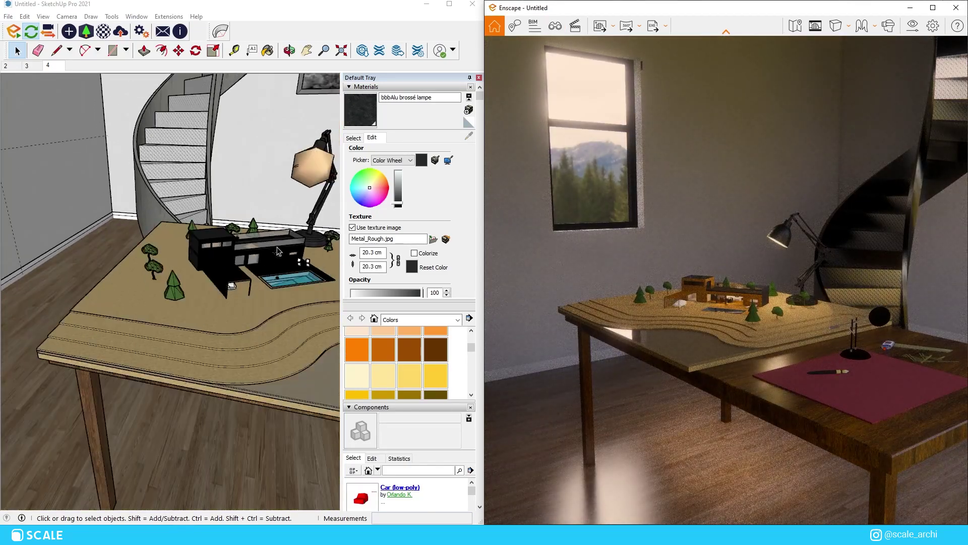
scroll(183, 239, down, 3)
middle_drag(182, 239, 14, 259)
scroll(14, 218, down, 7)
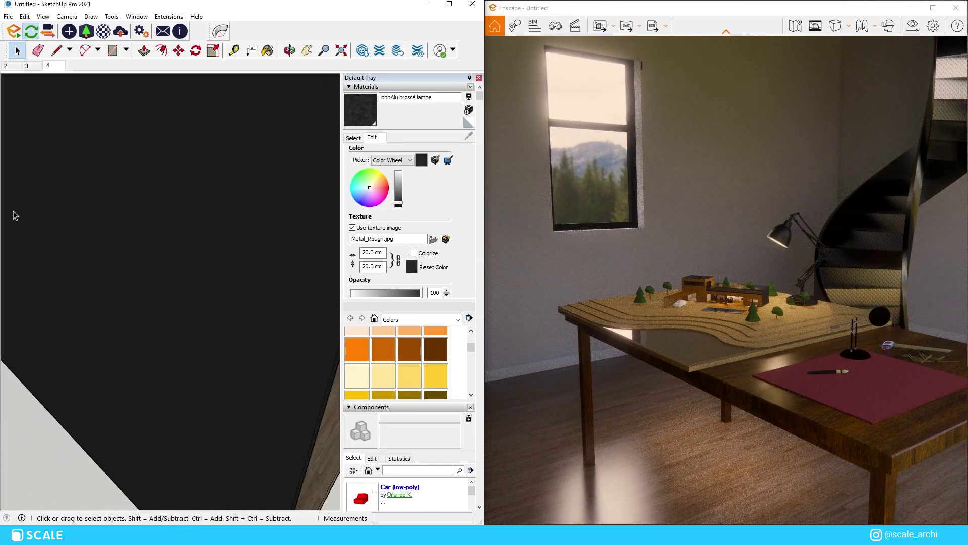
scroll(263, 268, up, 8)
scroll(198, 262, up, 4)
middle_drag(198, 262, 200, 268)
scroll(200, 268, down, 3)
scroll(169, 263, up, 2)
click(169, 263)
double_click(159, 263)
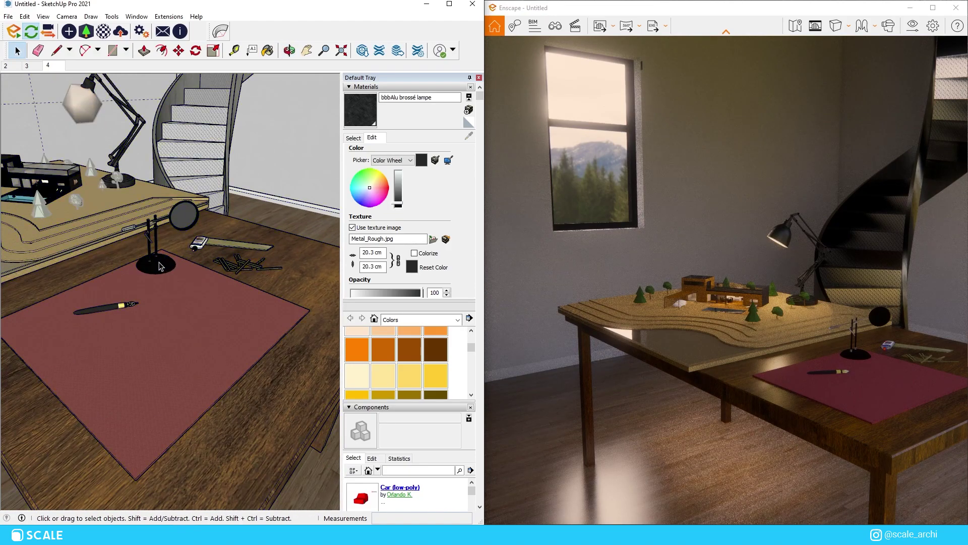
click(171, 269)
click(285, 245)
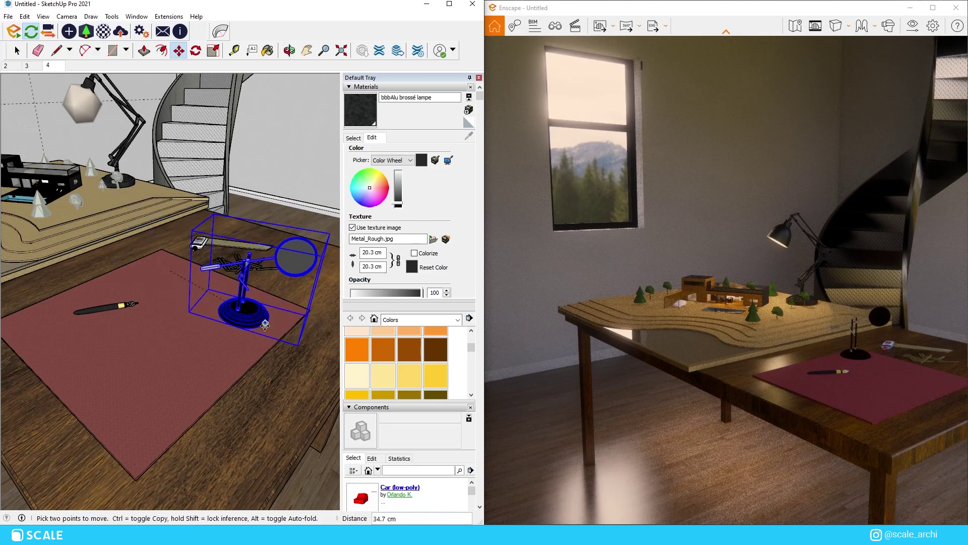
Rotate the magnifying-glass stand about its base so the lens points back towards the wooden sticks and glue bottle.
click(312, 244)
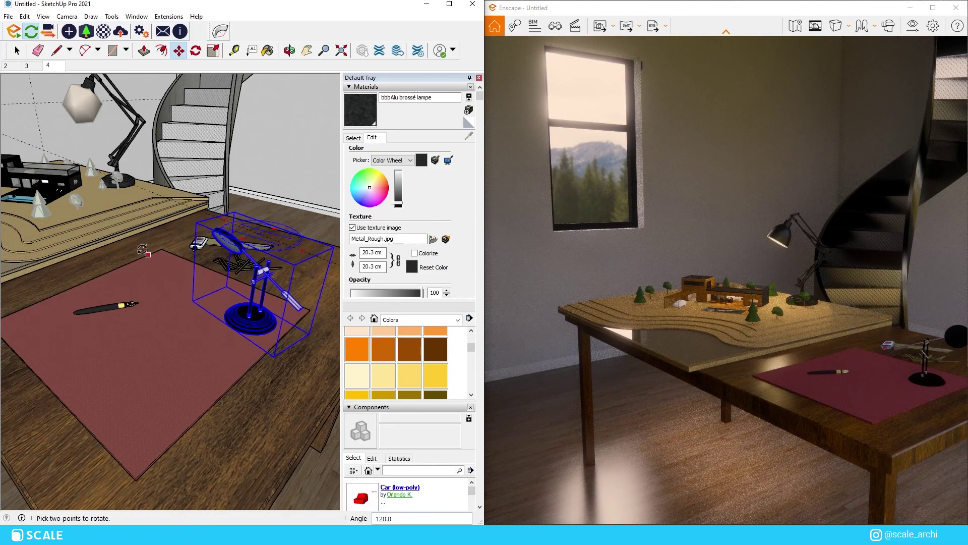
click(188, 255)
scroll(266, 267, up, 1)
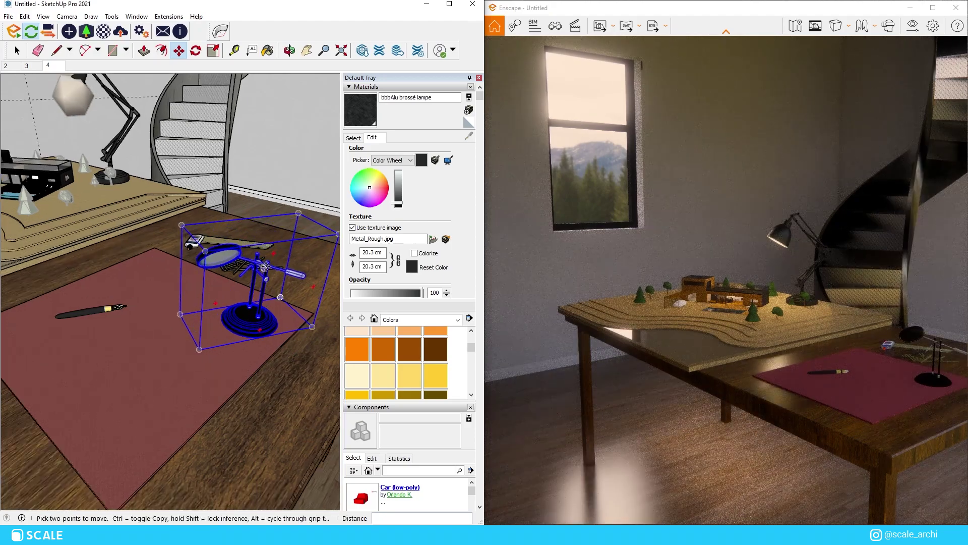
Sample the pen's 0136_Charcoal material, then lower its reflection roughness and raise its metallic value to the maximum in the Enscape material editor.
middle_drag(266, 267, 247, 251)
key(b)
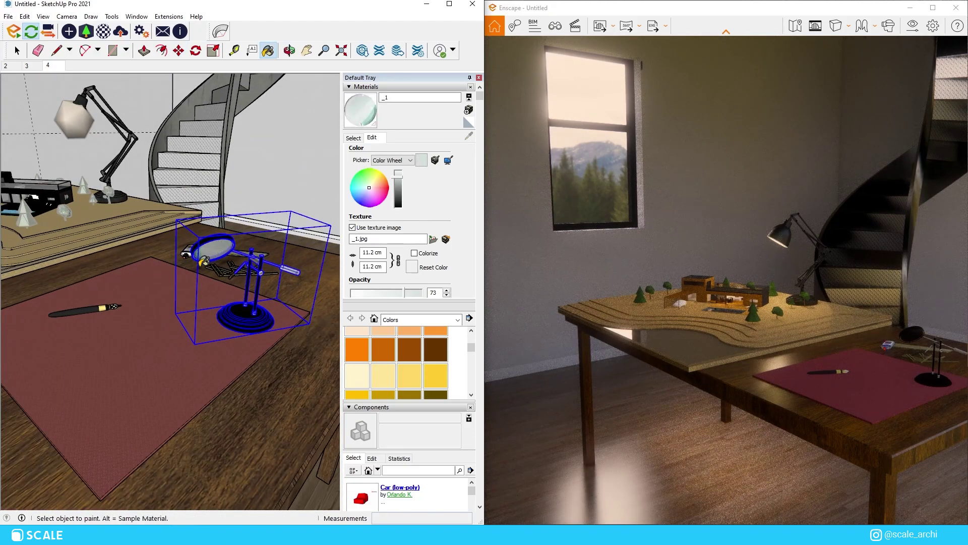
scroll(175, 287, up, 3)
scroll(94, 308, down, 1)
scroll(58, 323, up, 5)
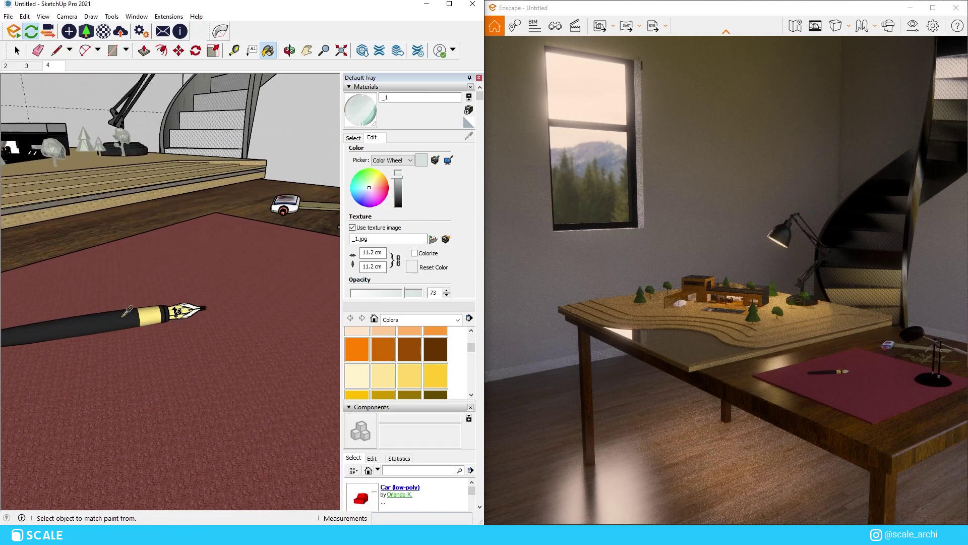
mouse_move(192, 50)
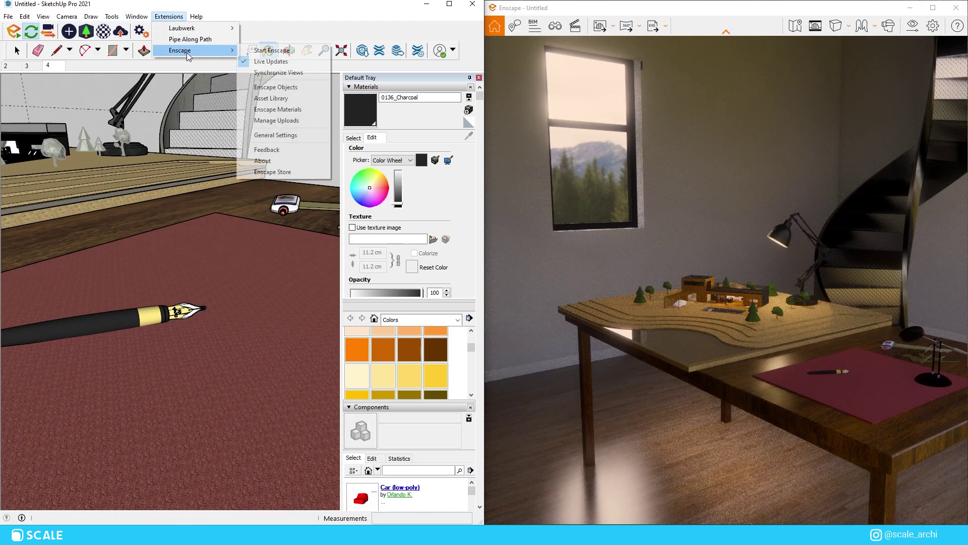
click(277, 109)
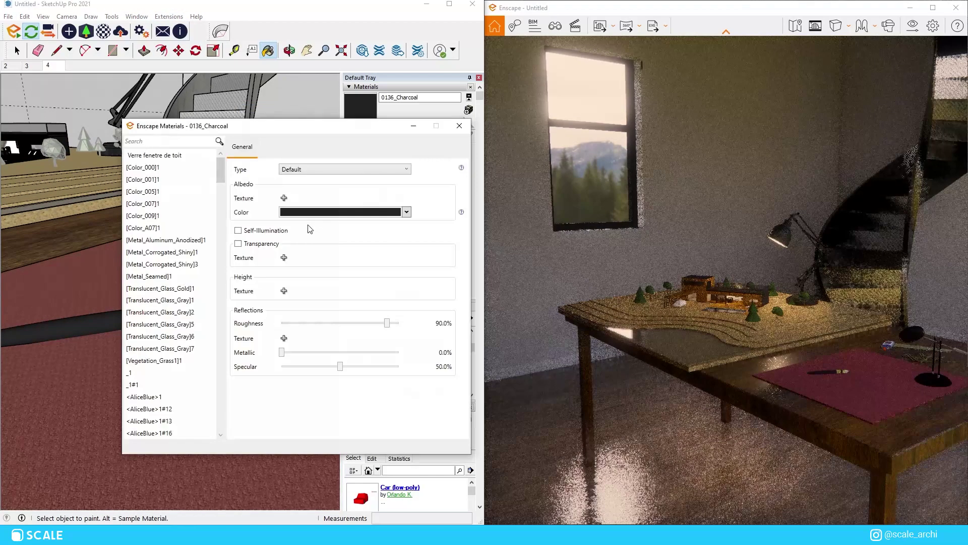
drag(387, 325, 314, 323)
drag(281, 352, 398, 352)
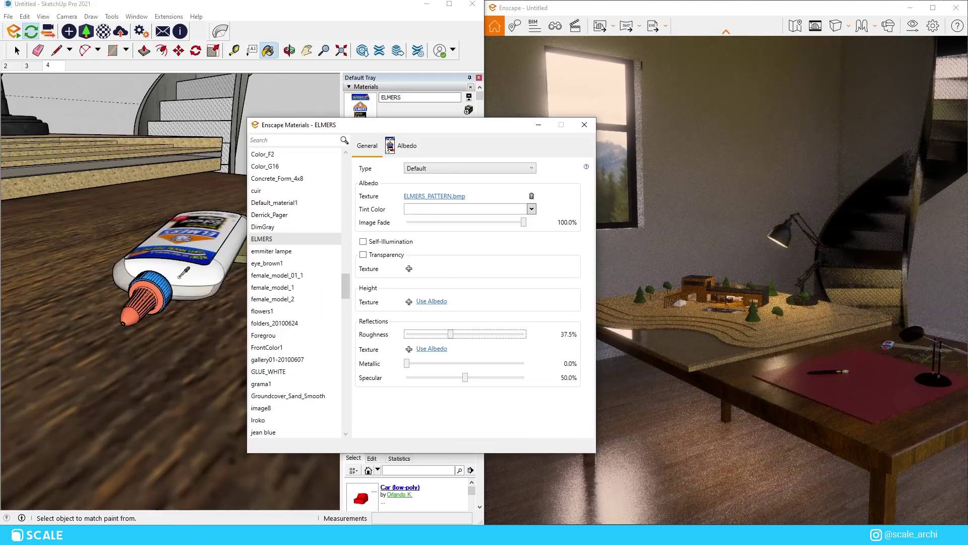
Set the reflection roughness of the glue bottle's PLASTIC_TRANSLUCENT material to 25.8 % and the sticks' Wood_Lumber_ButtJoined material to 25.1 %.
click(180, 276)
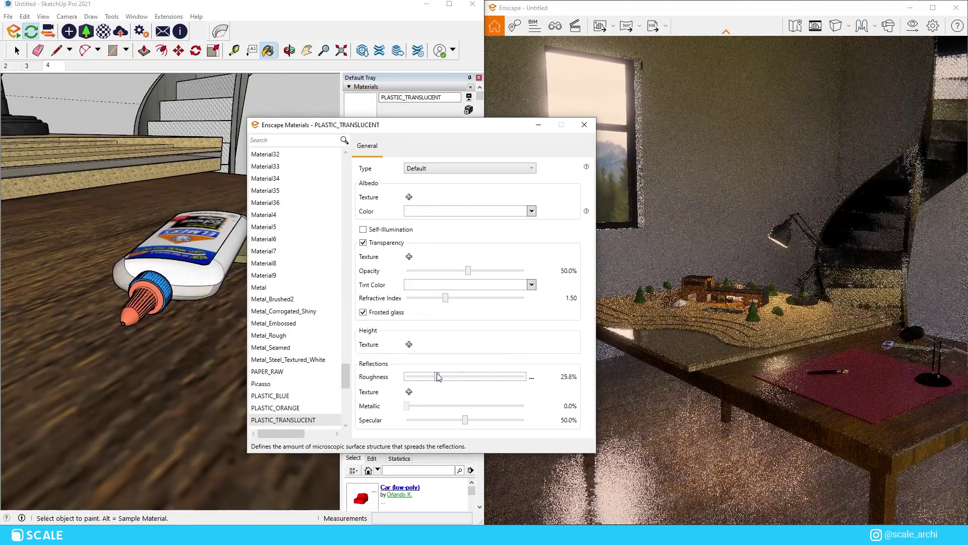
scroll(49, 251, down, 3)
scroll(49, 250, down, 2)
scroll(212, 340, up, 5)
alt+click(212, 338)
click(494, 335)
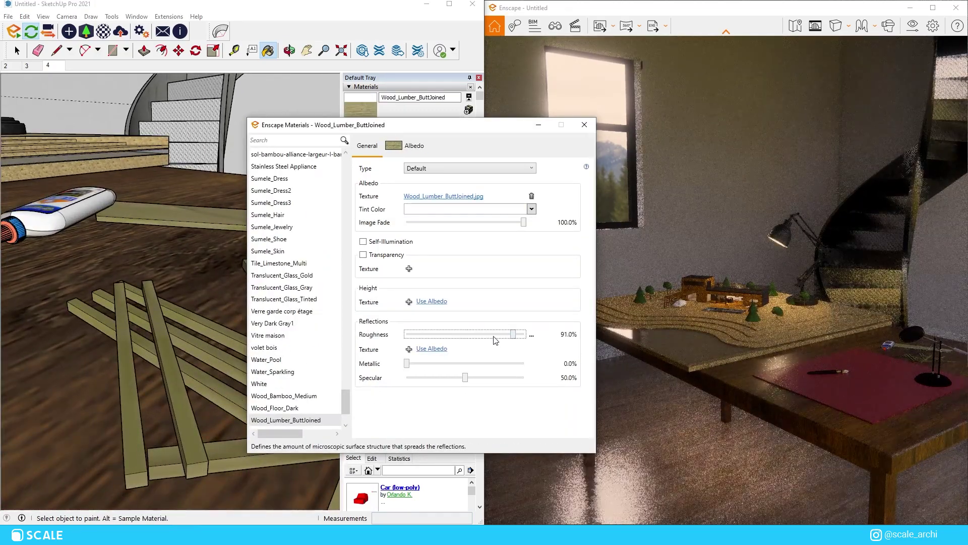
click(459, 338)
drag(511, 334, 437, 337)
Set the opacity of the magnifying lens's _1 glass material to 20.7 % and close the Enscape material editor.
scroll(181, 330, down, 6)
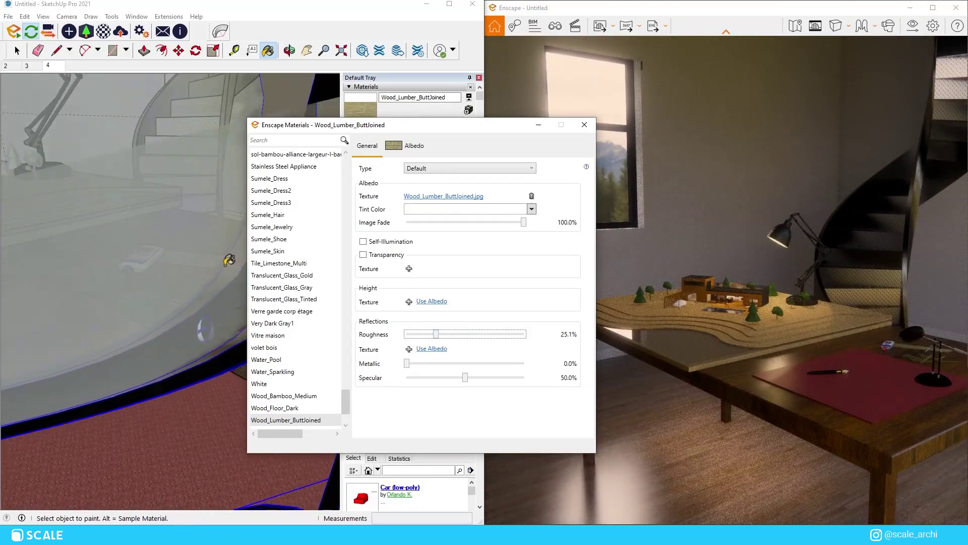
alt+click(185, 323)
drag(496, 283, 431, 283)
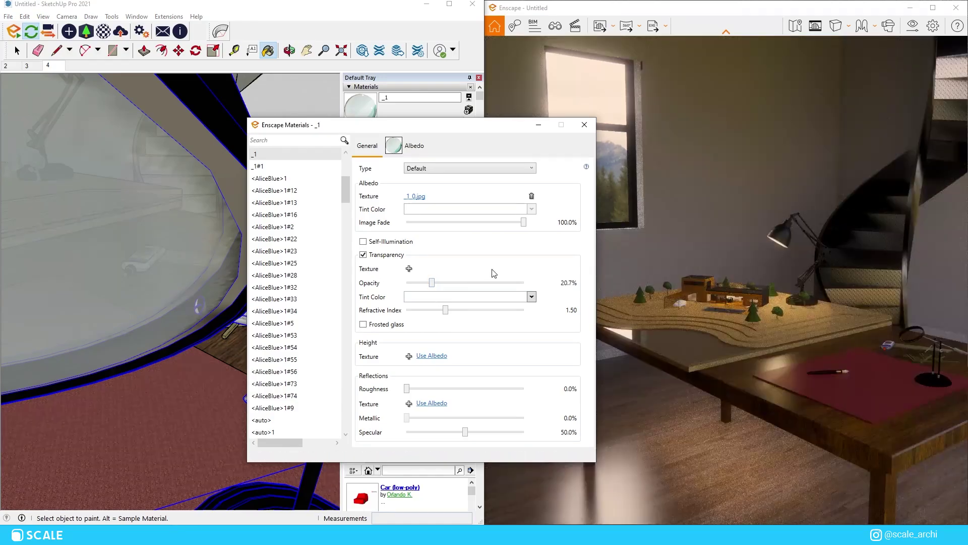
click(582, 124)
Place an Enscape sphere light high in the room beside the spiral staircase.
scroll(272, 255, down, 12)
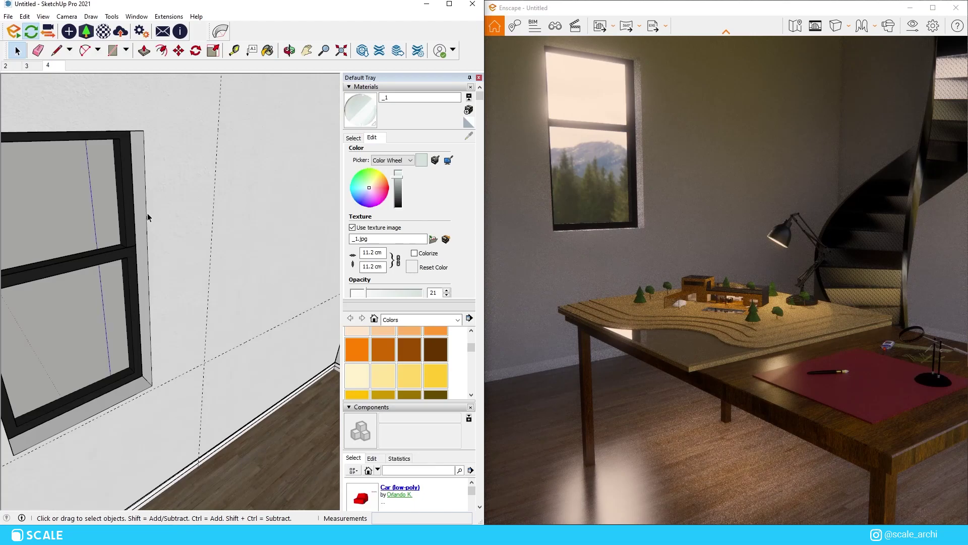
scroll(106, 192, down, 8)
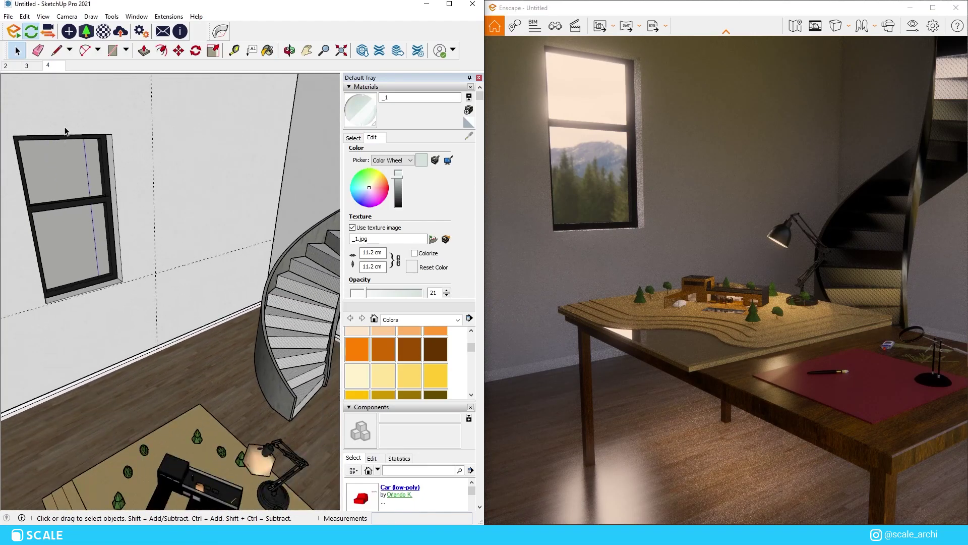
scroll(106, 193, down, 6)
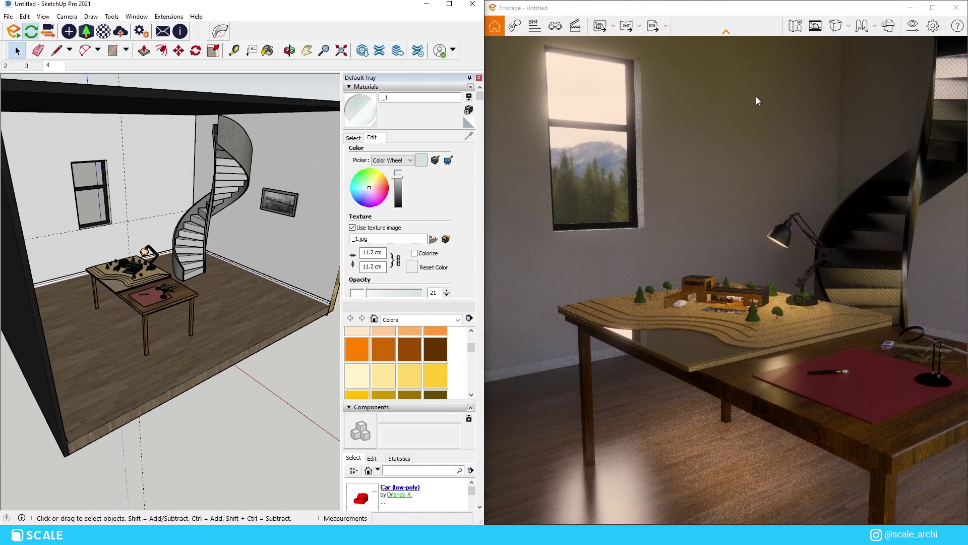
scroll(188, 103, up, 3)
middle_drag(188, 103, 156, 106)
scroll(156, 105, down, 2)
click(69, 31)
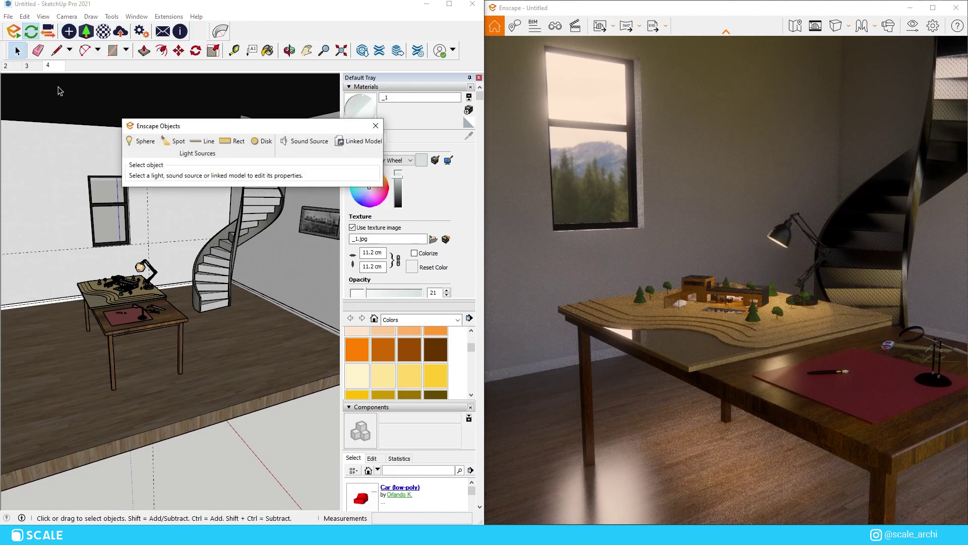
click(219, 319)
click(227, 219)
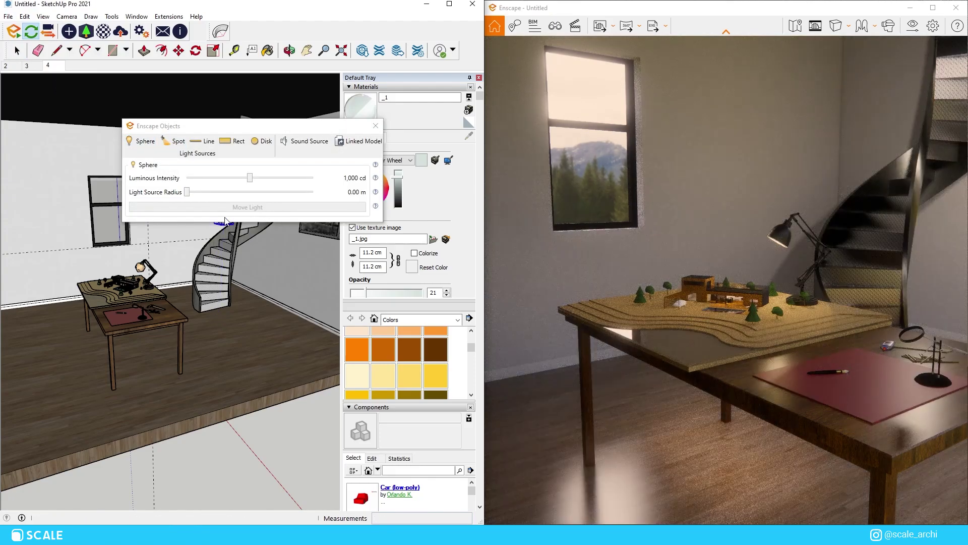
Set the sphere light to 3,026 cd with a 1.17 m source radius and paint it with Color C01.
drag(183, 196, 285, 192)
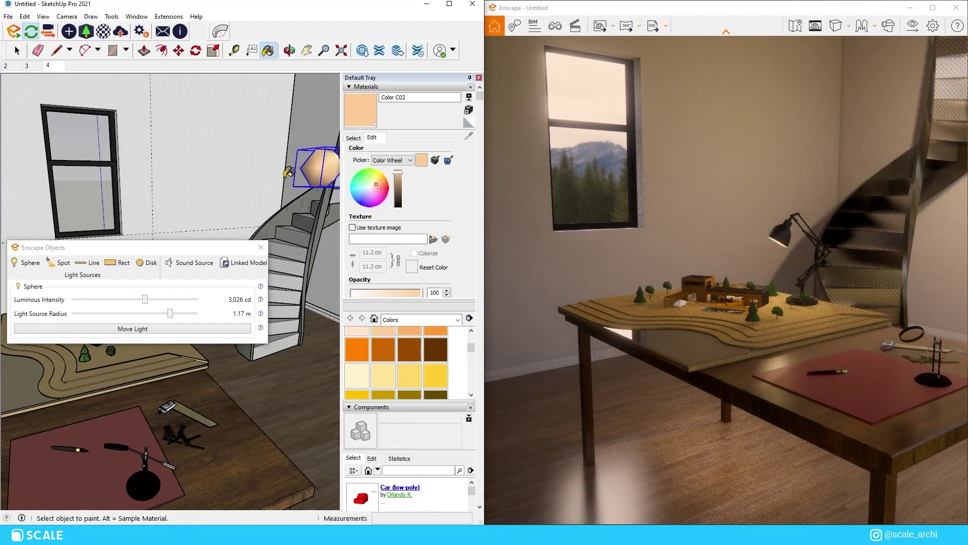
scroll(474, 349, up, 2)
click(357, 357)
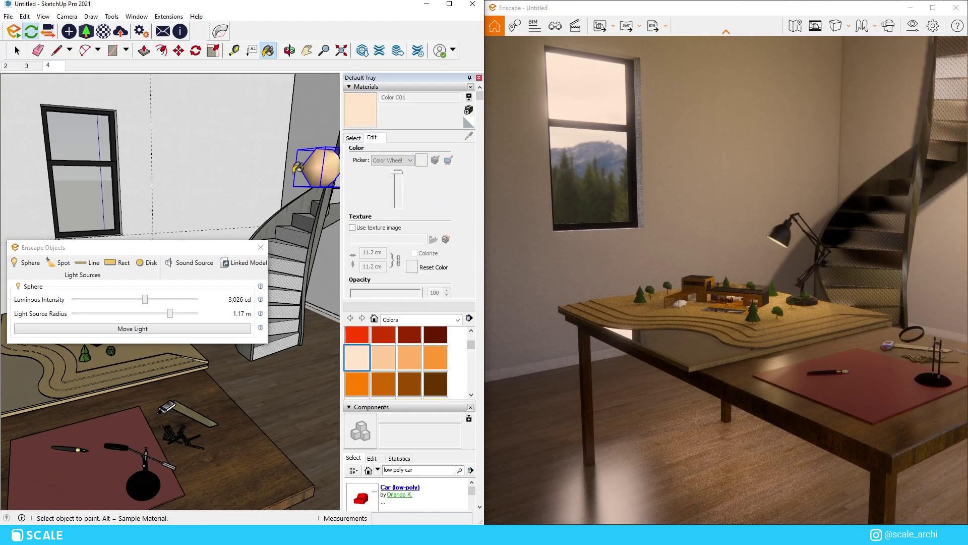
click(304, 174)
click(261, 247)
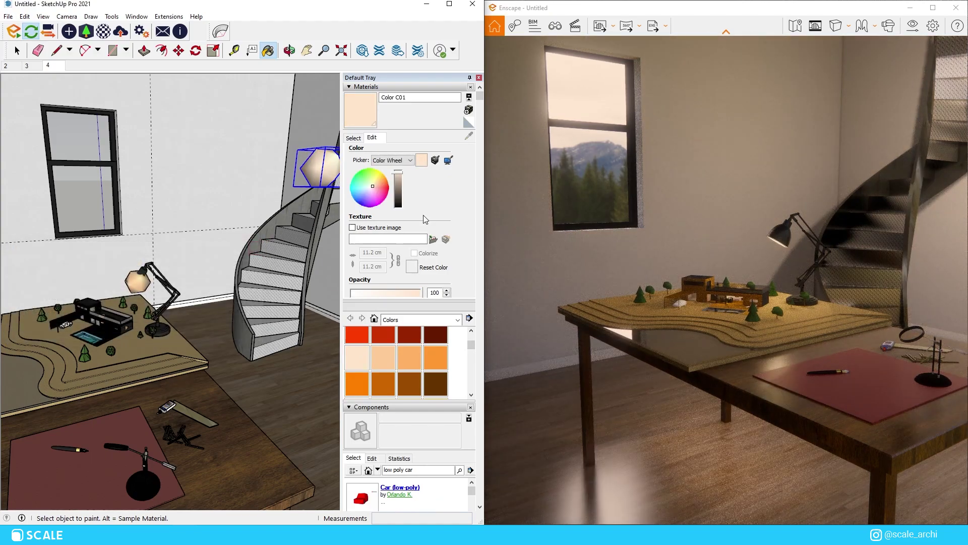
Set the Enscape field of view to 39° and the skybox brightness to 2,398.93 Lux.
click(895, 26)
drag(317, 282, 302, 283)
click(340, 95)
drag(423, 259, 427, 263)
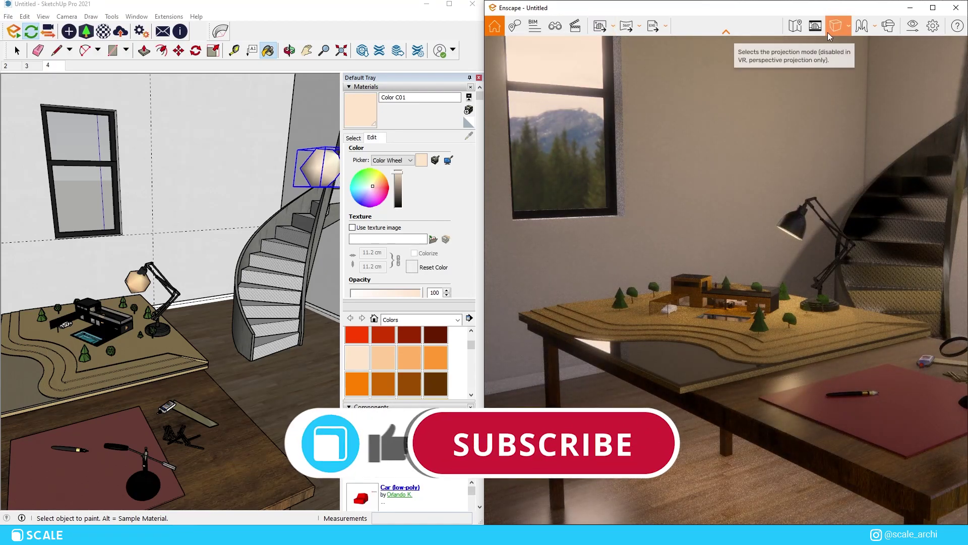
Change the visual style mode to Polystyrol and capture a screenshot of the current Enscape view.
click(913, 29)
click(373, 152)
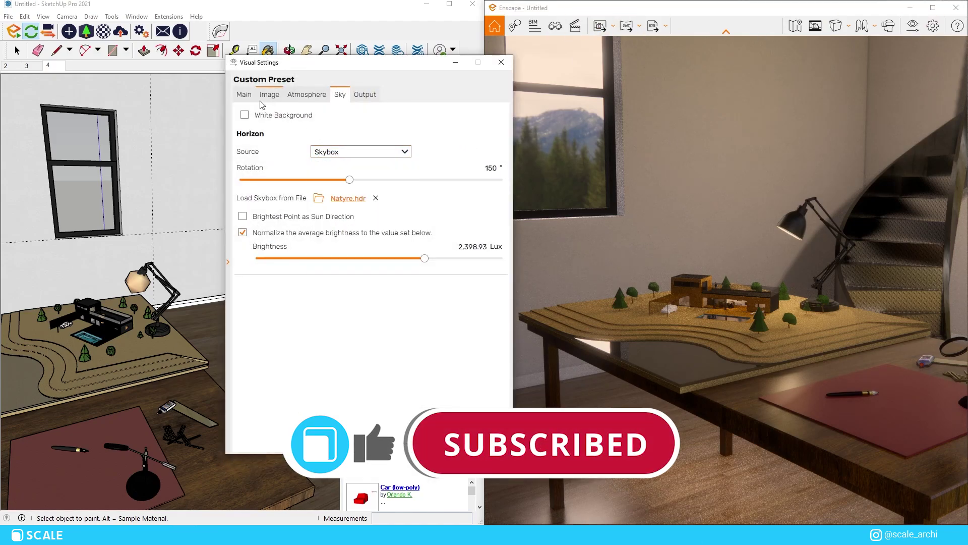
click(246, 96)
click(278, 164)
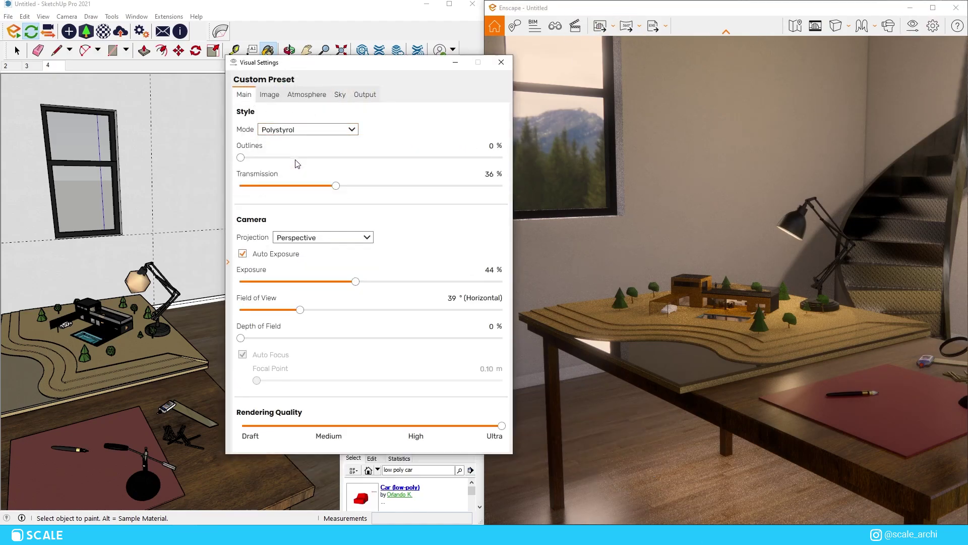
click(599, 25)
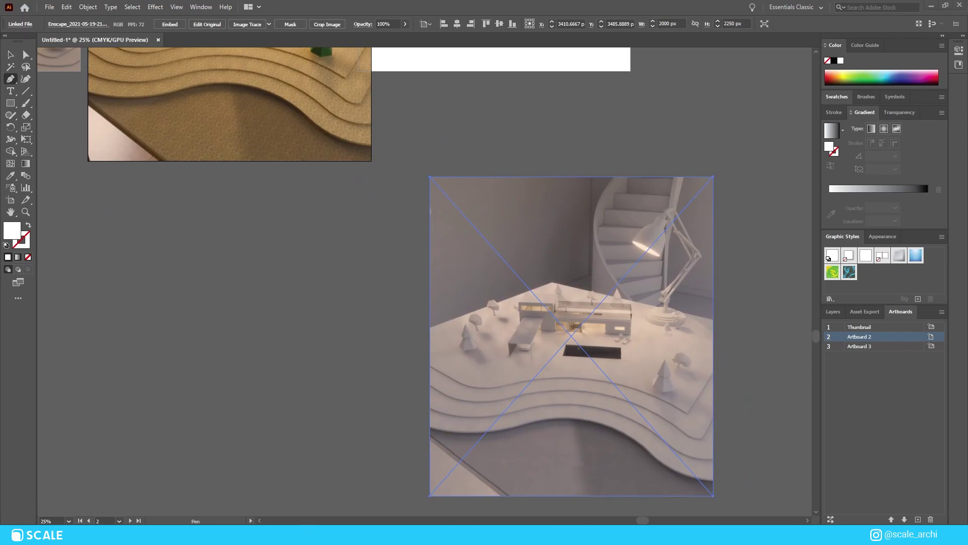
In Illustrator, trace the rear edge of the white model's base and its background trees with the Pen tool, up to the lamp base.
alt+scroll(417, 326, up, 4)
click(472, 331)
alt+scroll(555, 287, up, 3)
click(639, 211)
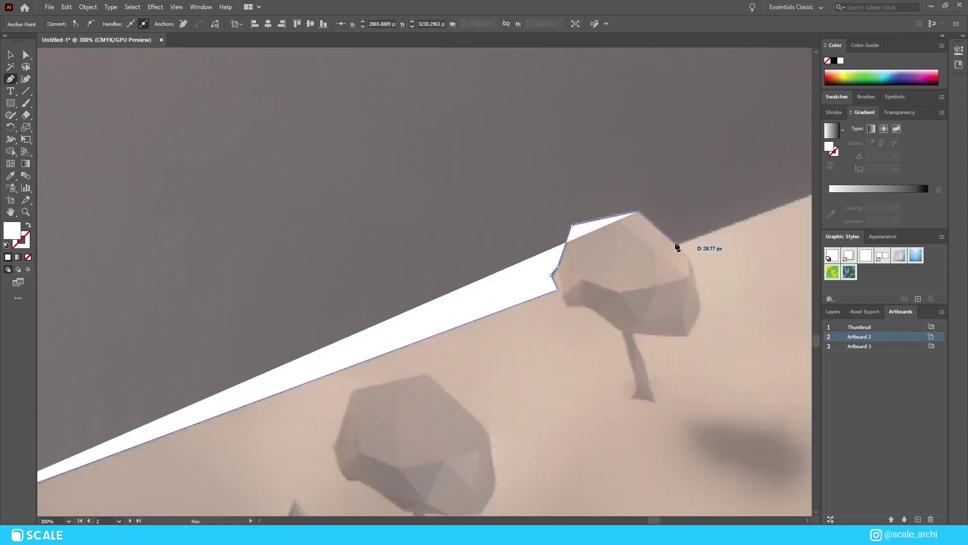
click(87, 152)
click(394, 223)
click(413, 218)
click(426, 230)
click(574, 264)
click(605, 200)
click(640, 268)
click(637, 278)
click(745, 250)
Continue the Pen outline with curved segments along the front rim of the desk lamp's base.
drag(593, 289, 570, 308)
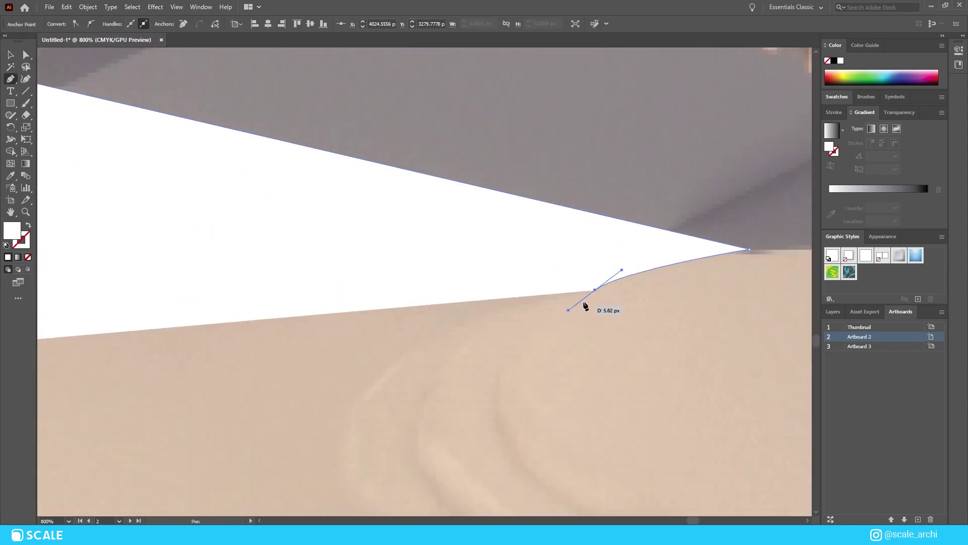
drag(382, 369, 374, 391)
drag(392, 445, 410, 460)
alt+scroll(363, 302, down, 3)
drag(596, 437, 722, 439)
Continue the Pen outline around the foliage and trunk of the small conifer in front of the lamp base.
alt+scroll(641, 494, up, 3)
click(513, 419)
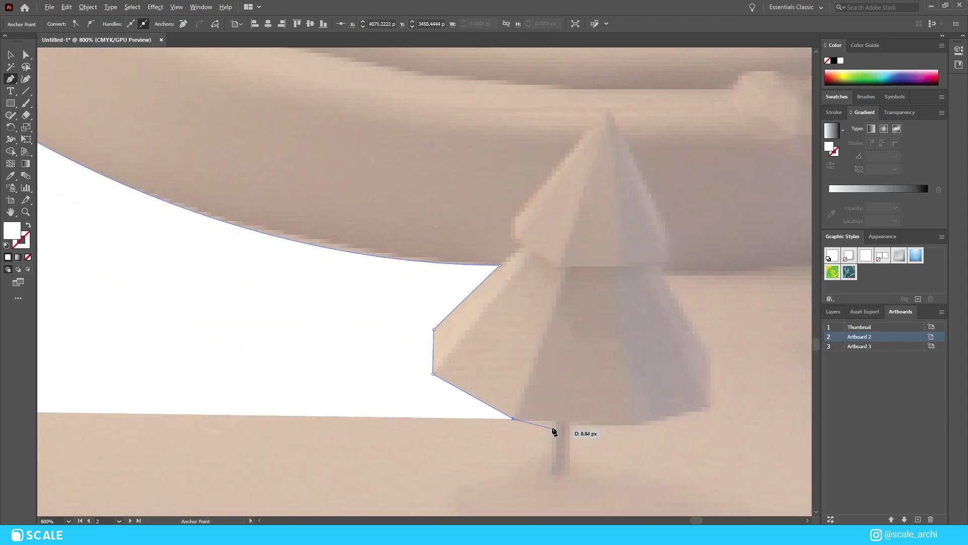
click(553, 421)
click(549, 474)
click(642, 426)
click(709, 348)
click(661, 275)
alt+scroll(380, 306, down, 2)
Extend the Pen outline along the rest of the lamp base and around the trunk and foliage of the neighbouring round tree.
drag(639, 276, 683, 259)
alt+scroll(641, 270, up, 3)
click(644, 360)
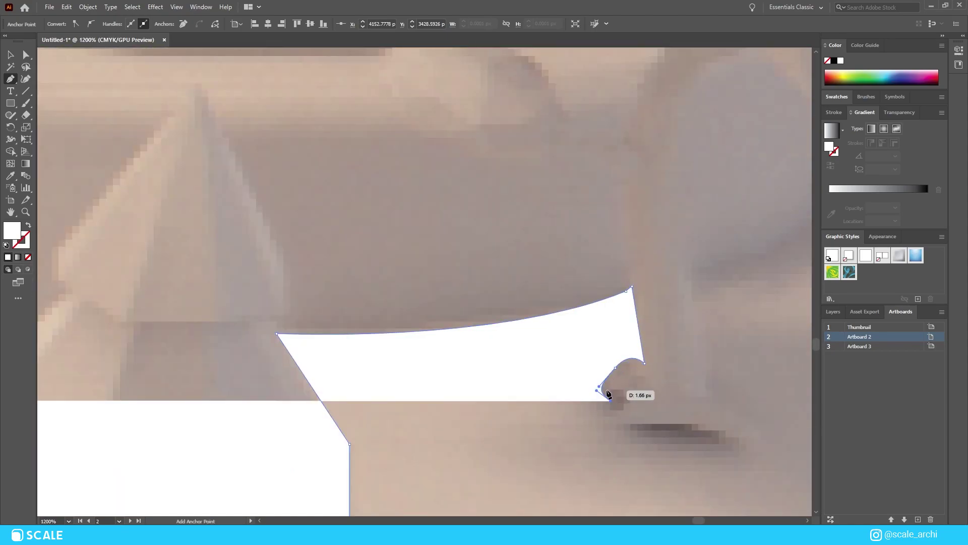
click(734, 433)
alt+scroll(470, 303, down, 3)
drag(621, 234, 632, 197)
click(648, 239)
click(661, 214)
click(675, 155)
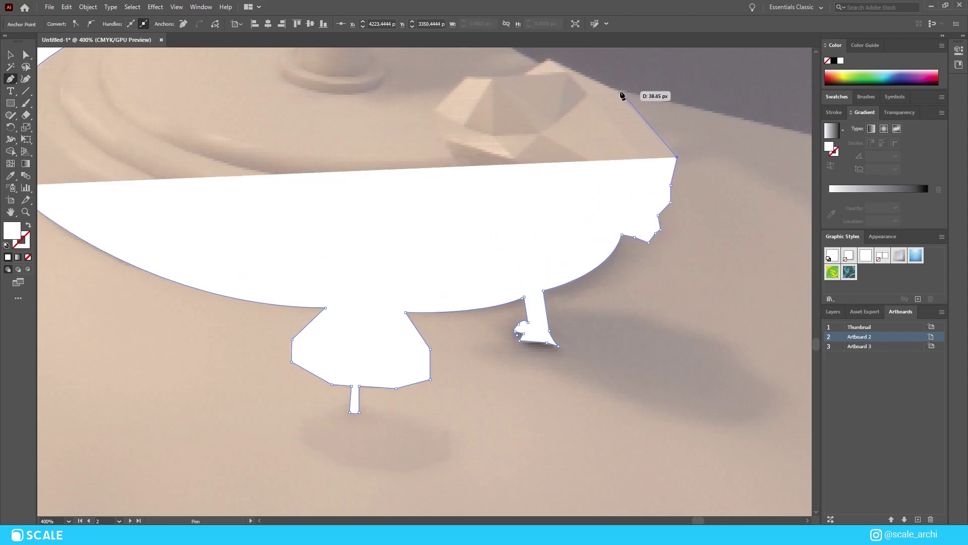
click(620, 93)
Complete the outline around the model's lower area and clip the white render to it with a clipping mask.
alt+scroll(620, 92, down, 5)
click(497, 342)
alt+scroll(363, 323, down, 2)
key(v)
alt+scroll(447, 223, down, 2)
shift+click(722, 214)
right_click(722, 215)
click(767, 303)
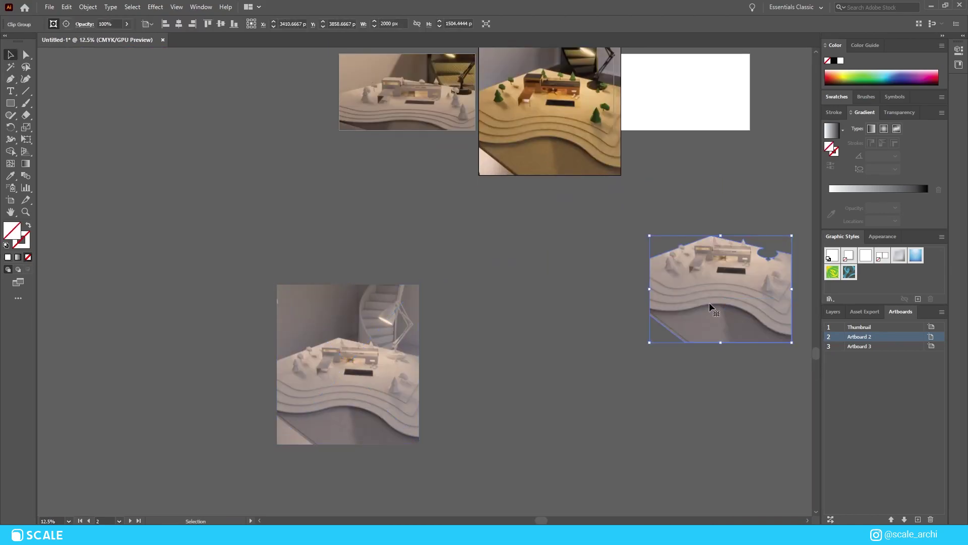
Place the clipped white model over the matching model in the colour render on Artboard 2.
drag(540, 137, 540, 137)
click(630, 194)
scroll(601, 167, up, 3)
alt+scroll(602, 167, up, 4)
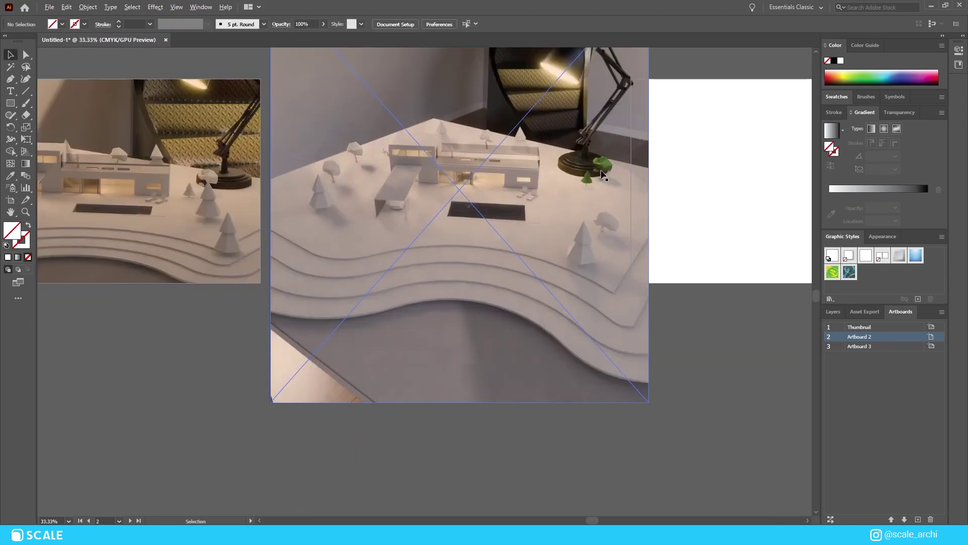
drag(594, 219, 603, 248)
alt+scroll(606, 247, down, 2)
drag(669, 330, 664, 337)
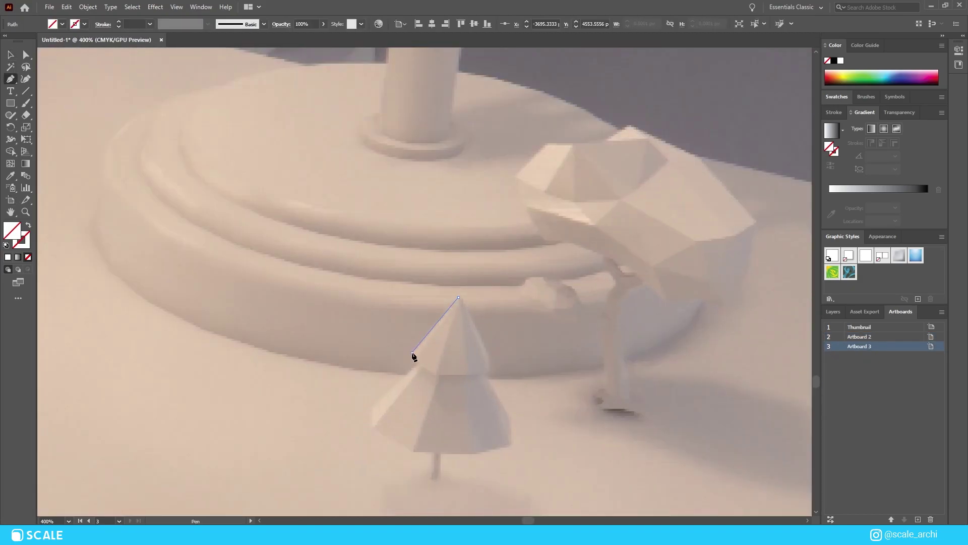
Trace the small conifer beside the lamp base in the full white render as a closed Pen path.
click(412, 451)
click(432, 452)
click(430, 476)
click(458, 297)
Trace the round tree beside the lamp base with the Pen tool, finishing the path around the foot of its trunk.
click(605, 388)
click(595, 396)
click(600, 402)
click(600, 407)
click(623, 410)
click(646, 413)
click(627, 392)
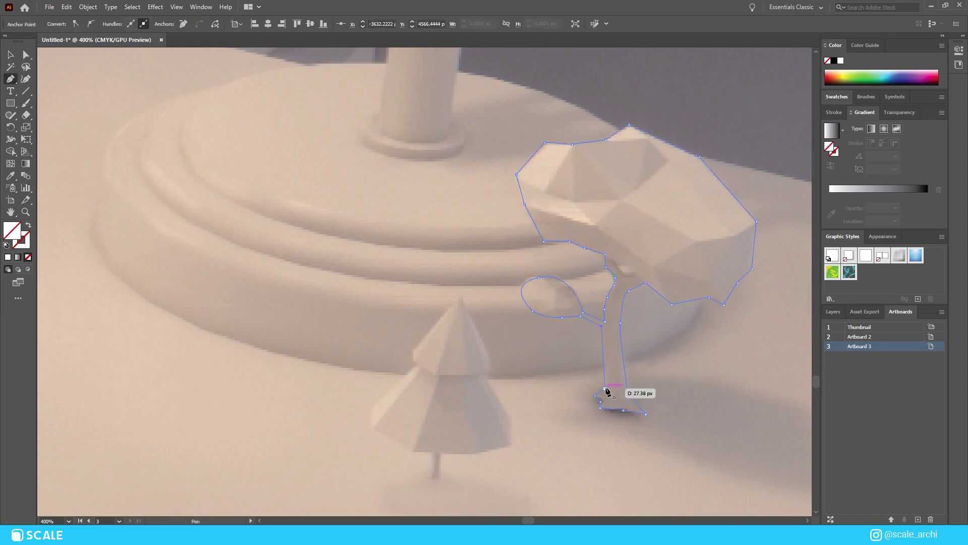
Clip the white render to the two tree outlines and position the cut-out over the trees in the Artboard 2 composite.
right_click(504, 203)
drag(652, 290, 648, 249)
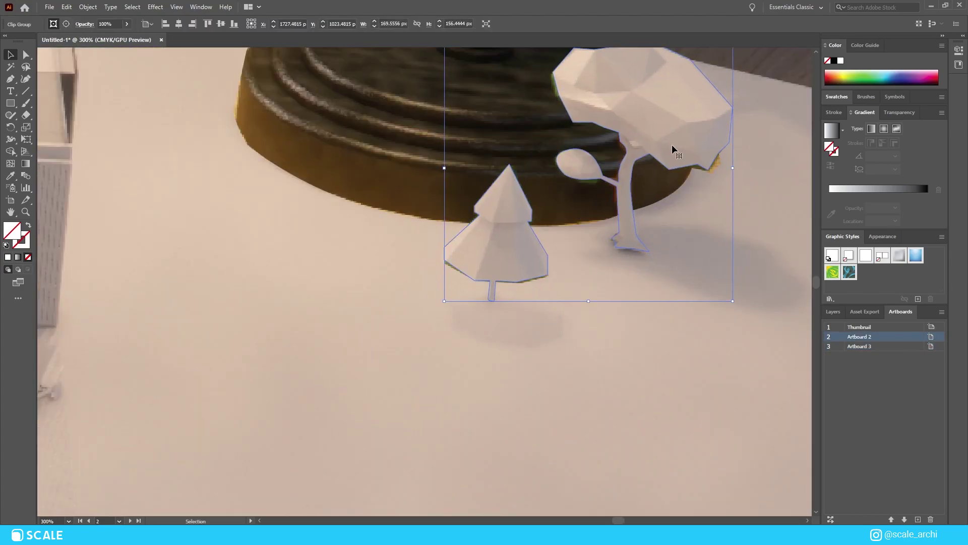
Adjust the round tree's clipping path anchor points around its foliage, trunk and side branch with Direct Selection.
alt+scroll(726, 133, up, 3)
key(a)
drag(703, 197, 707, 221)
drag(678, 241, 682, 248)
drag(642, 228, 641, 234)
click(433, 169)
drag(418, 278, 417, 277)
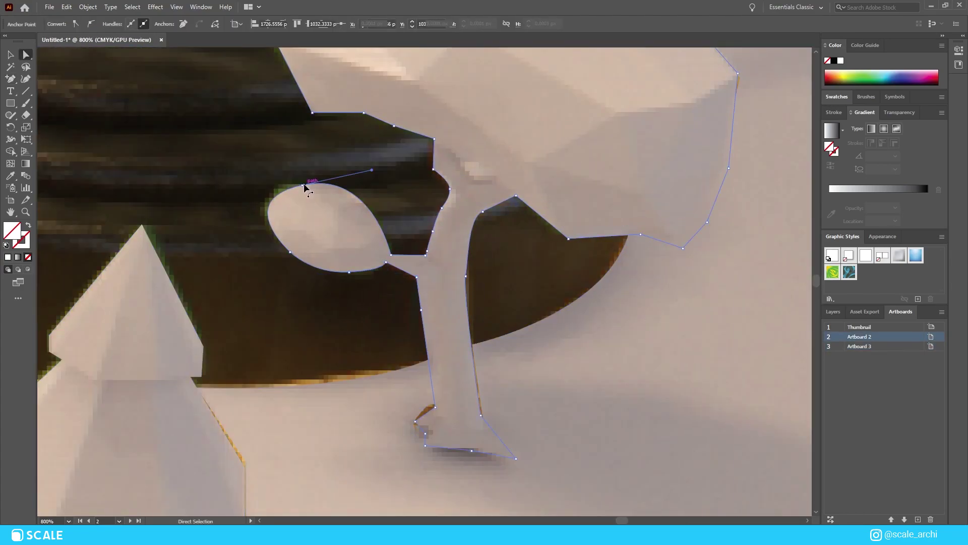